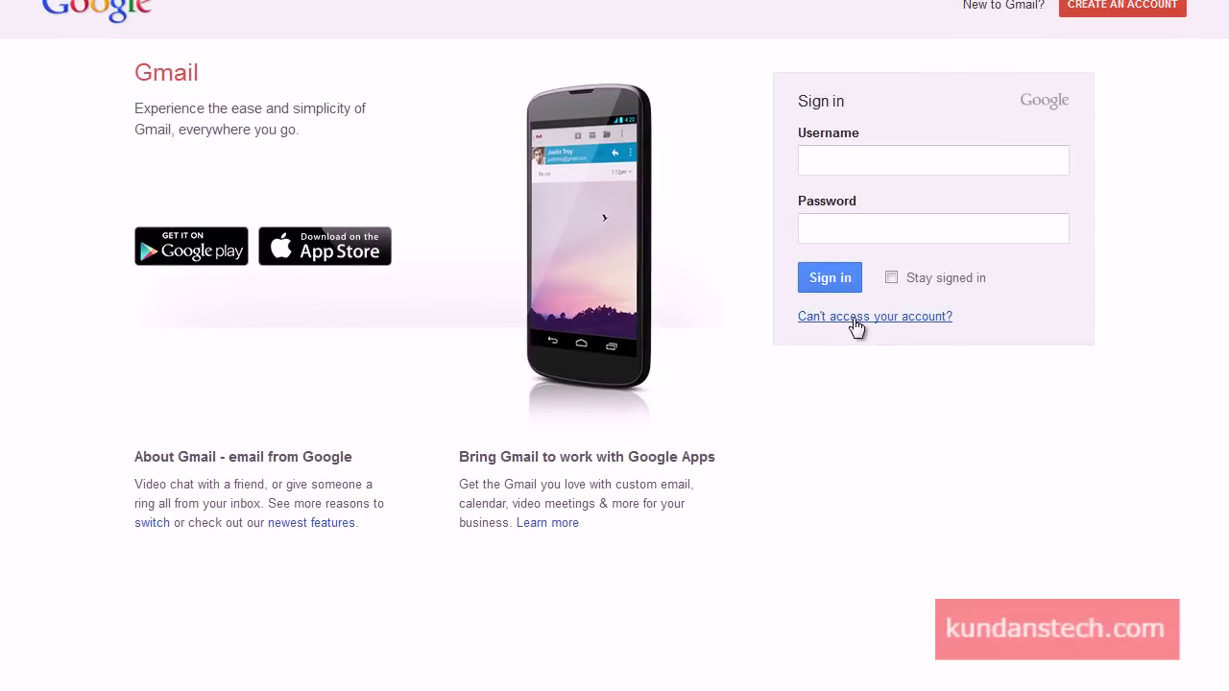
# - Open the 'Can't access your account?' link on the Gmail sign-in page
pyautogui.click(855, 319)
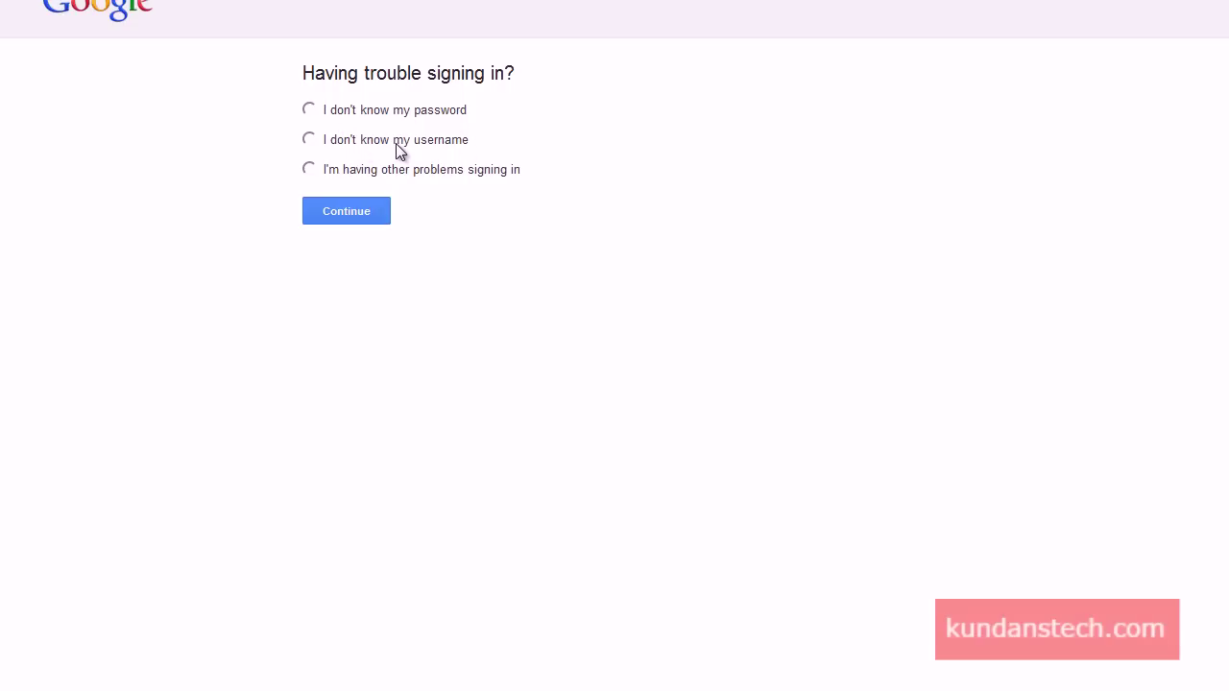
# - Choose 'I don't know my password' and submit the account's Gmail address
pyautogui.click(317, 115)
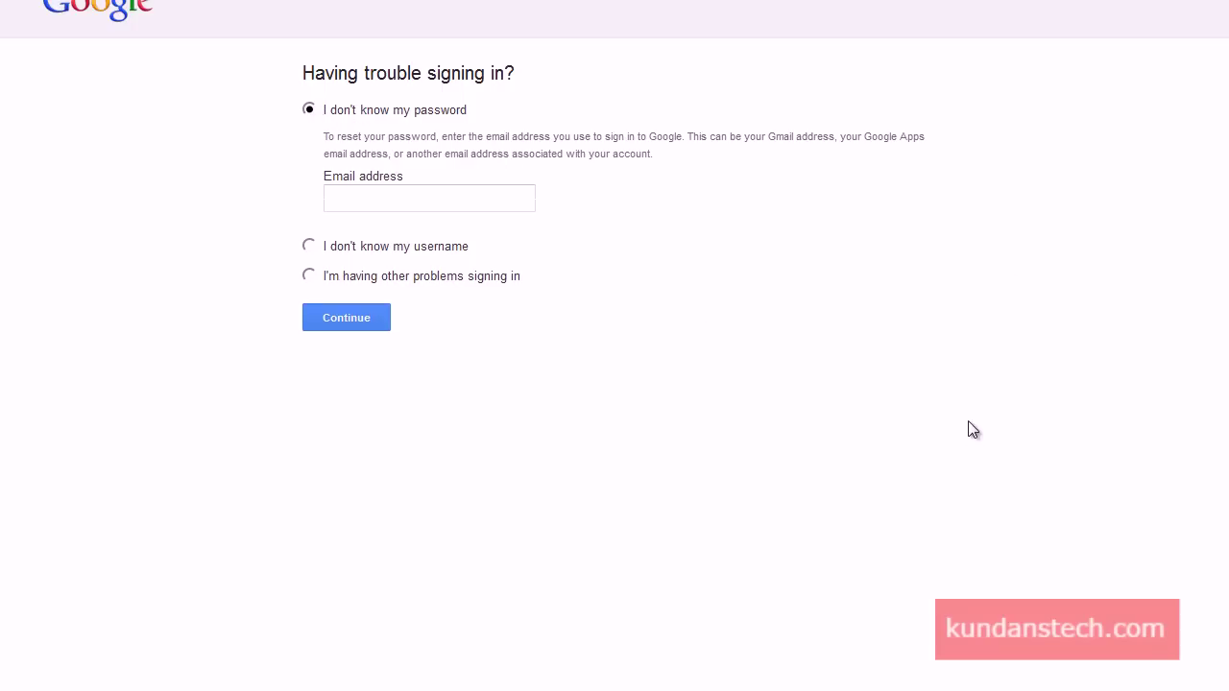
pyautogui.click(462, 205)
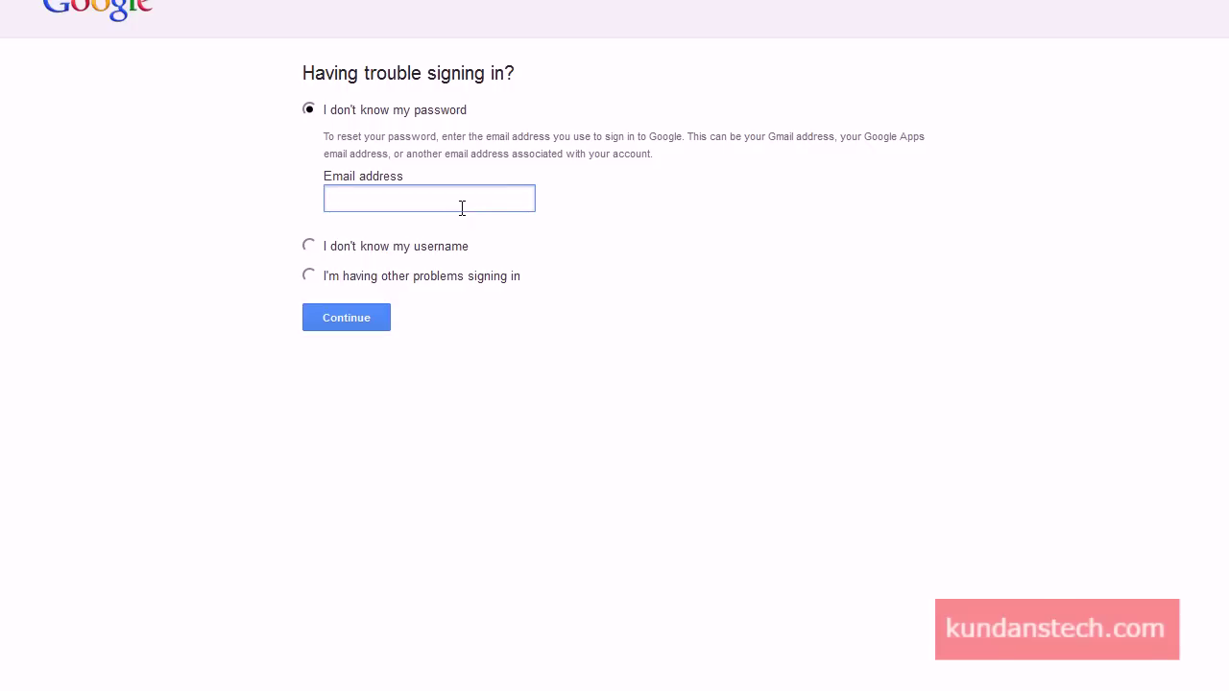
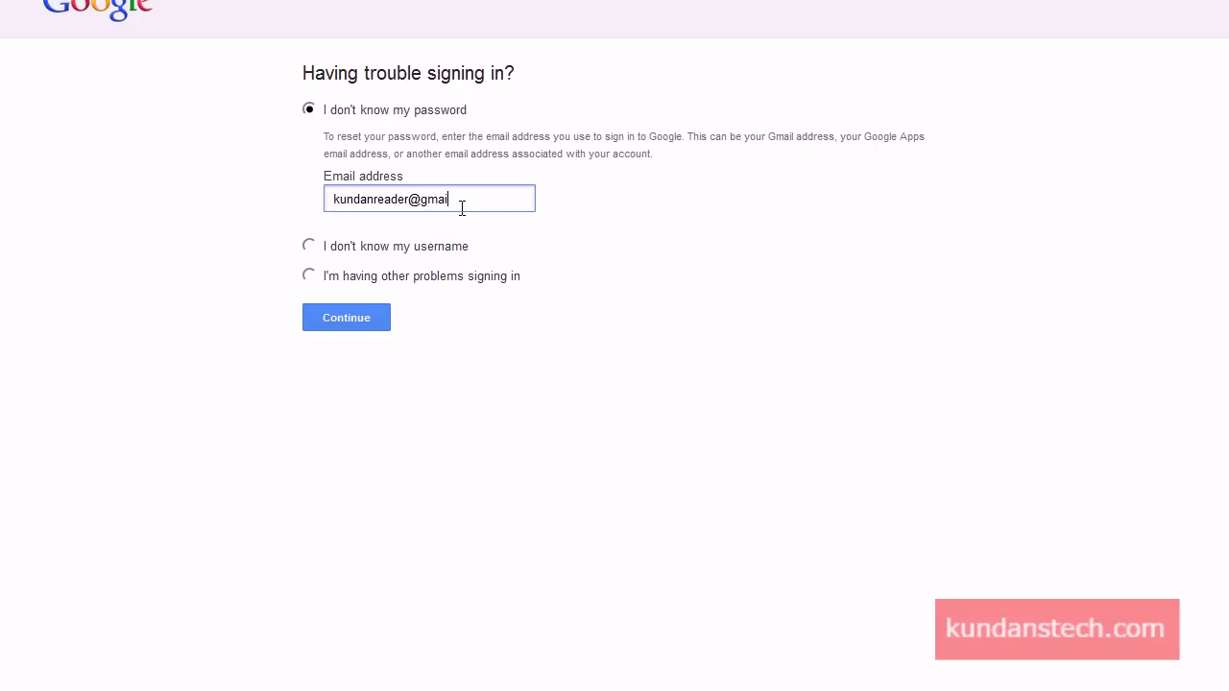
pyautogui.click(336, 321)
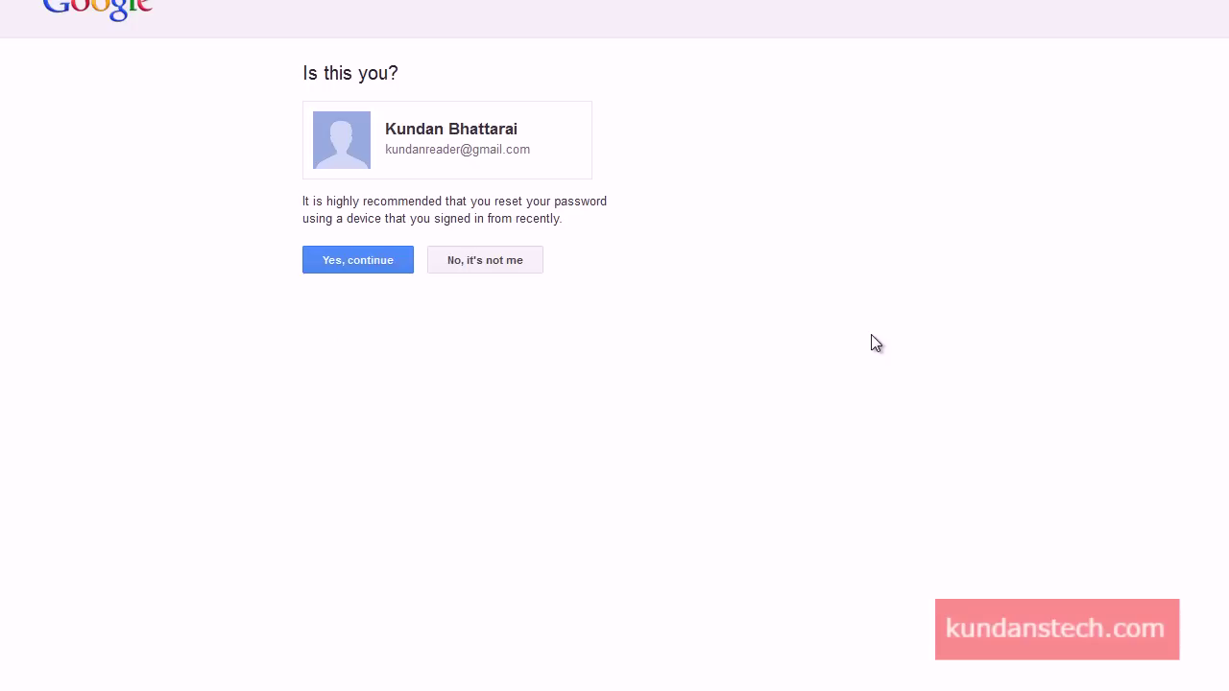
# - Confirm the suggested account with 'Yes, continue' and answer 'I don't remember' for the last password
pyautogui.click(361, 272)
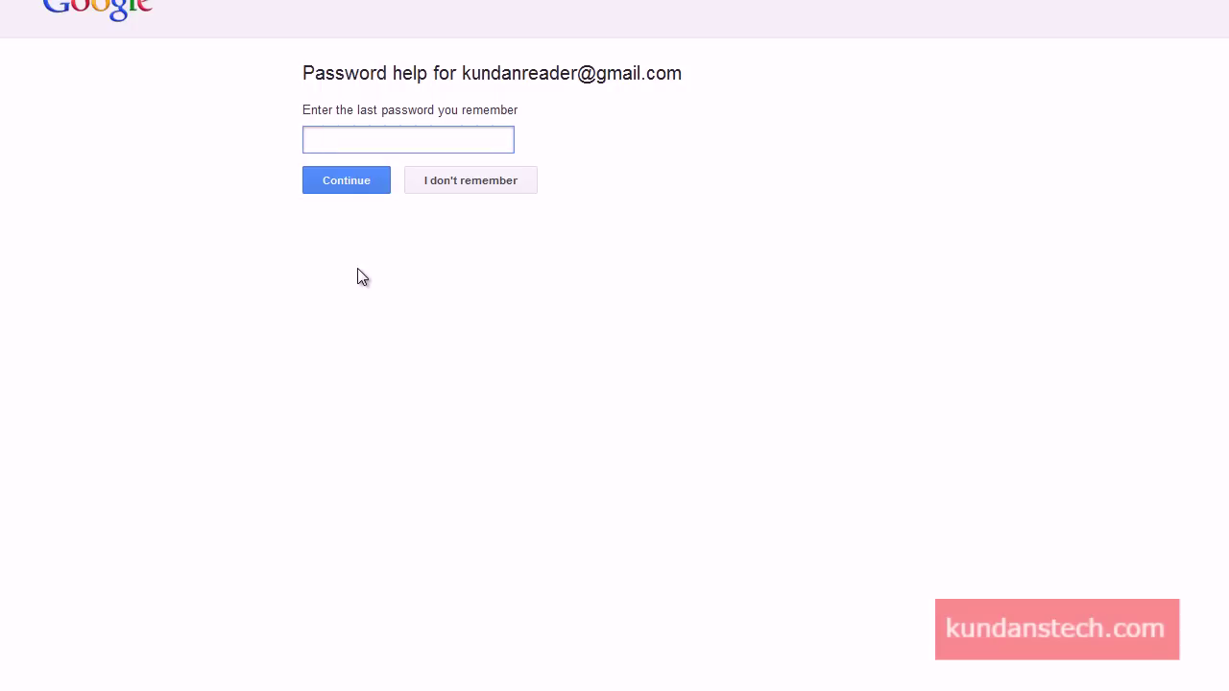
pyautogui.click(466, 184)
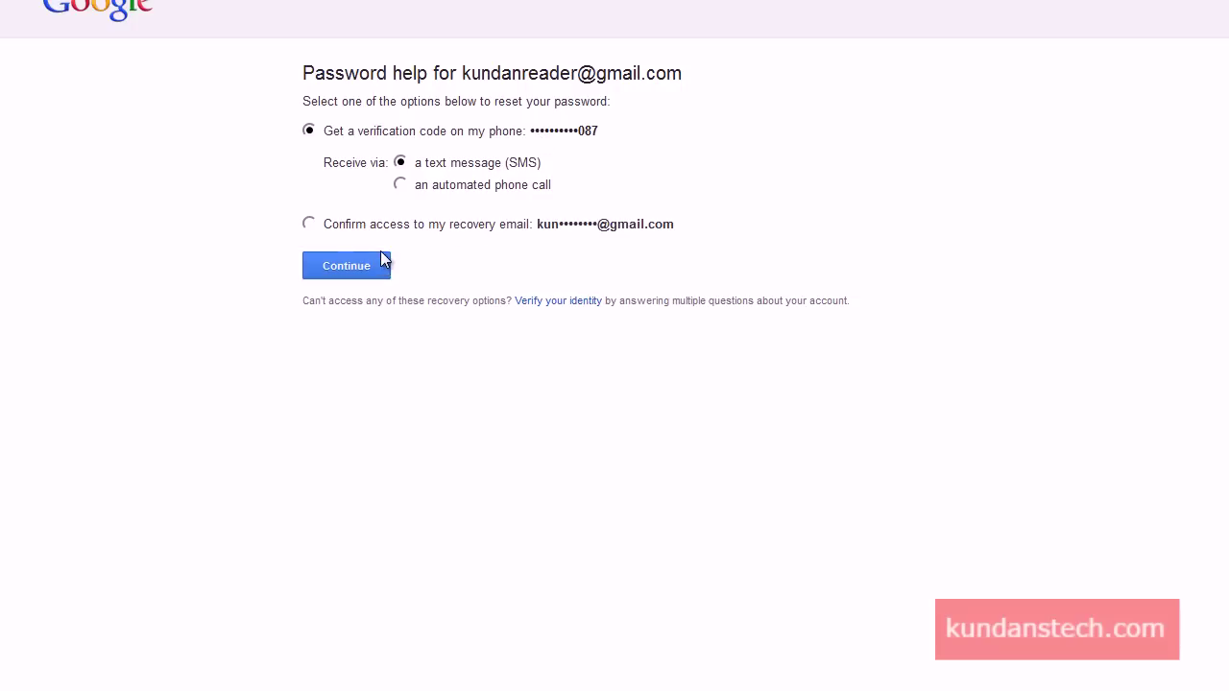
# - Request the verification code on the phone by text message (SMS)
pyautogui.click(334, 272)
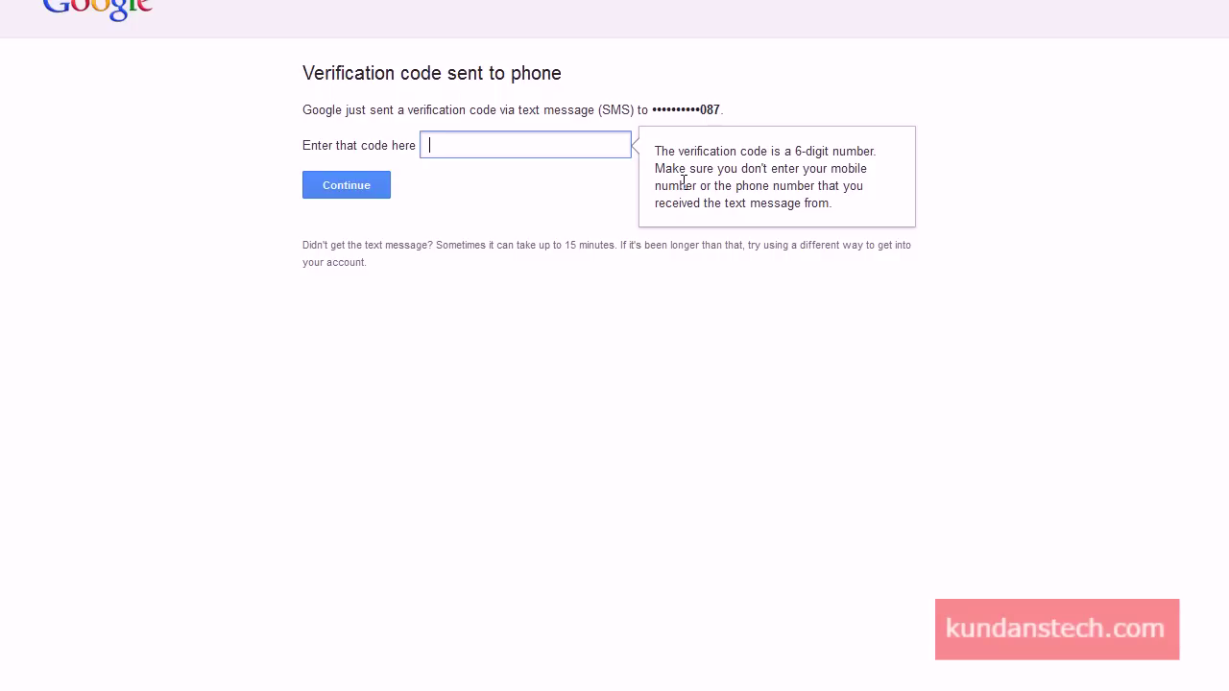
# - Enter the 6-digit SMS verification code and submit it
pyautogui.click(347, 185)
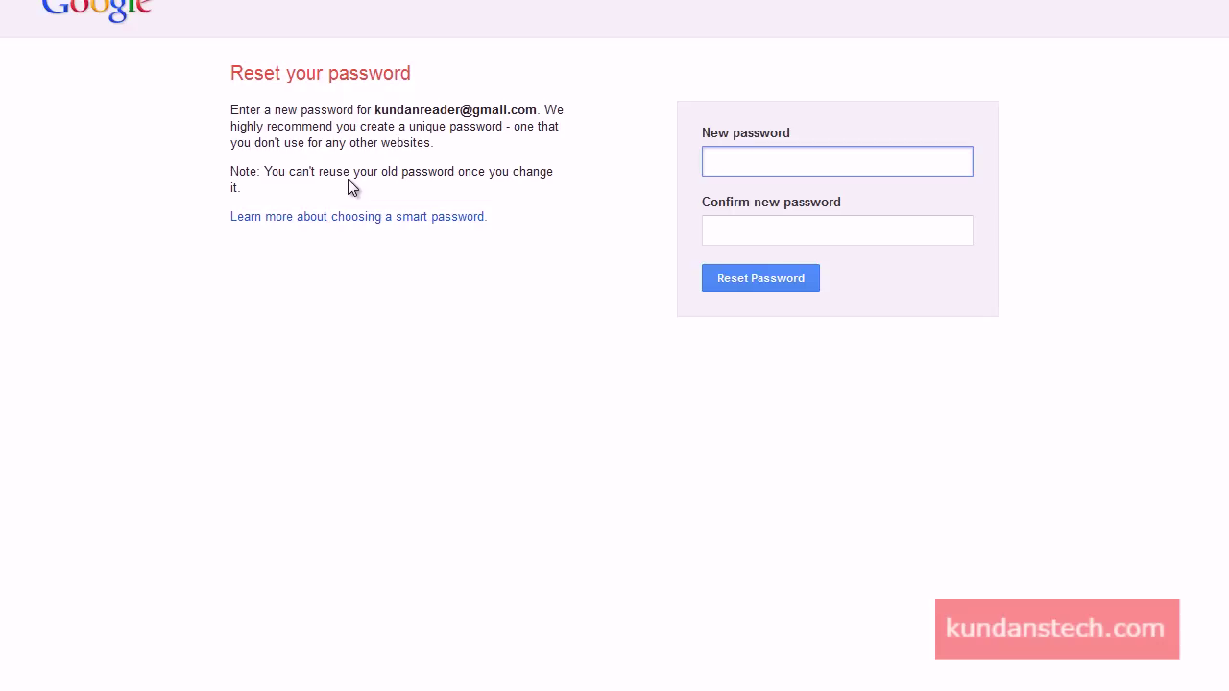
# - Enter a new password and submit it, which is rejected as previously used
pyautogui.write('********')
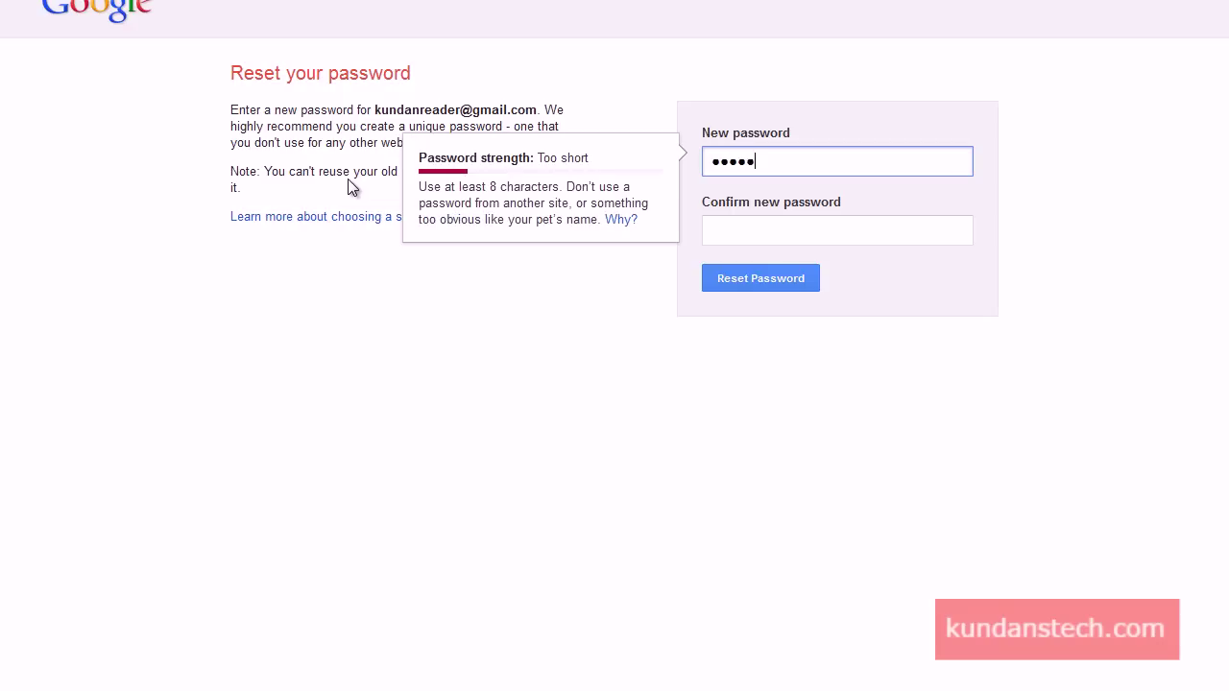
pyautogui.write('**')
pyautogui.press('Tab')
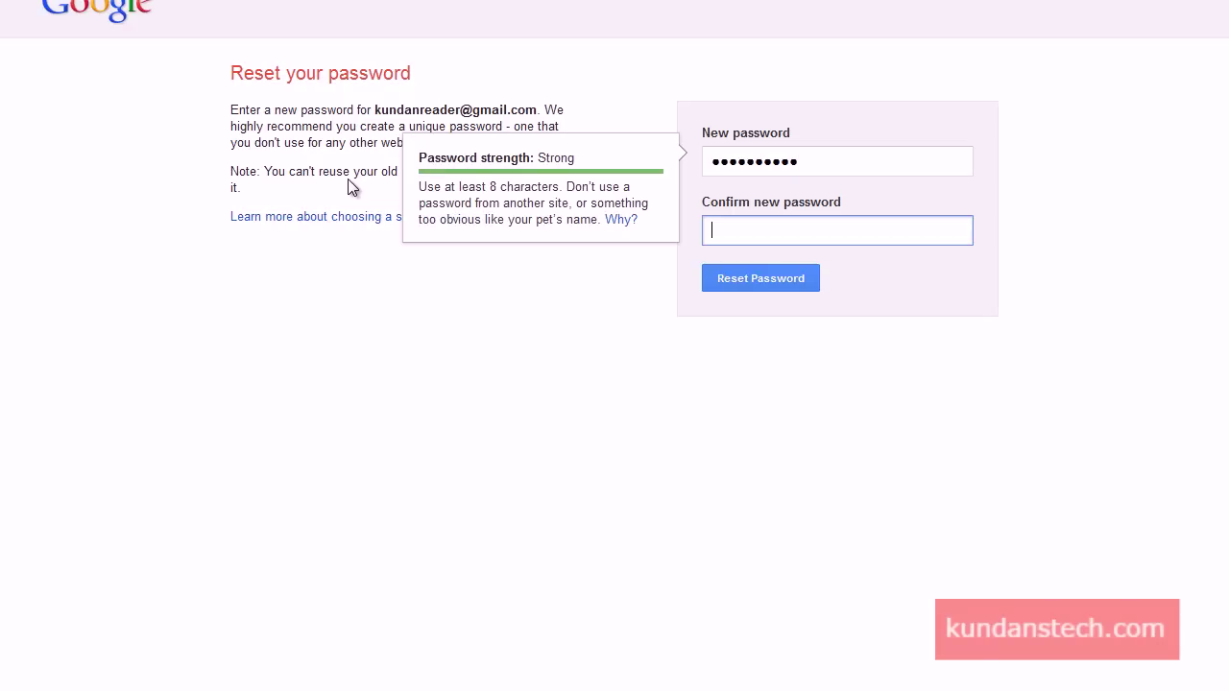
pyautogui.write('**********')
pyautogui.click(758, 280)
pyautogui.click(759, 280)
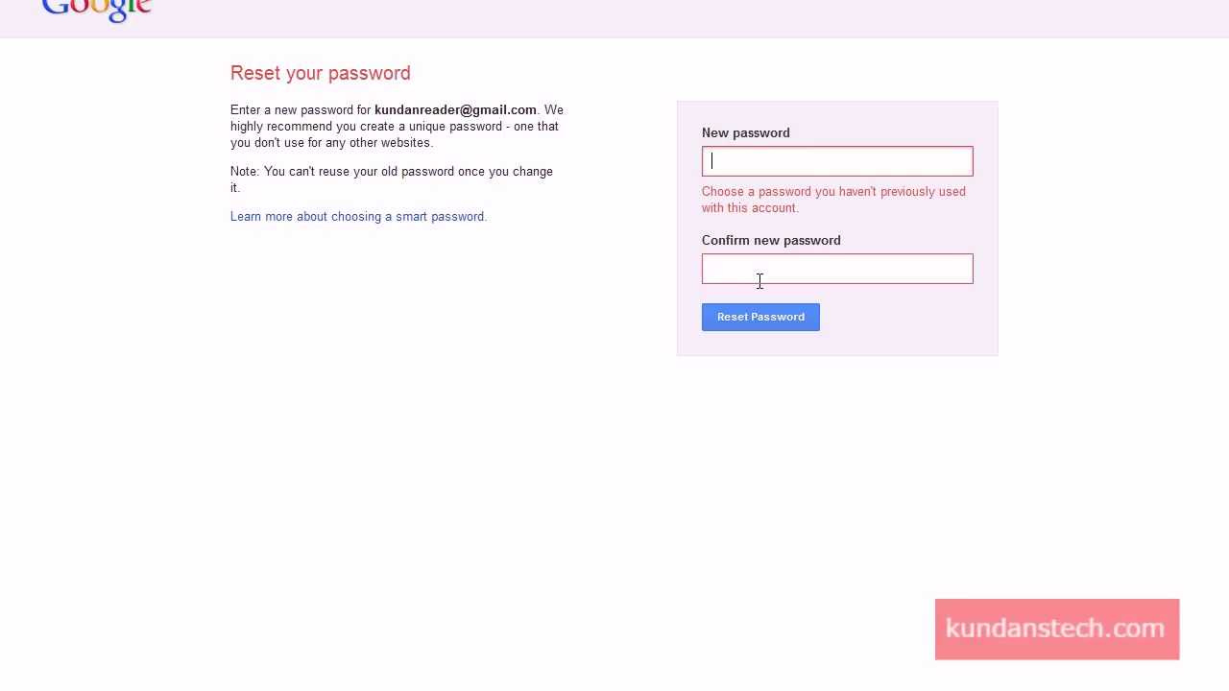
# - Type a different new password in both fields and reset the password
pyautogui.write('*****')
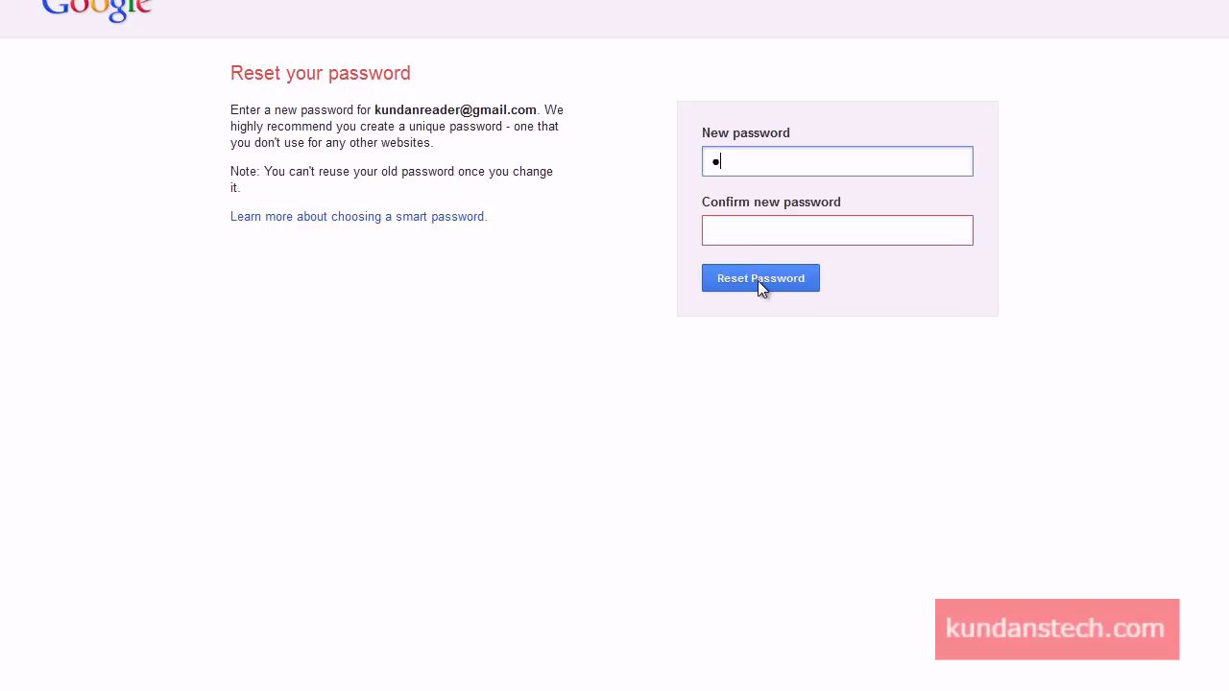
pyautogui.write('***')
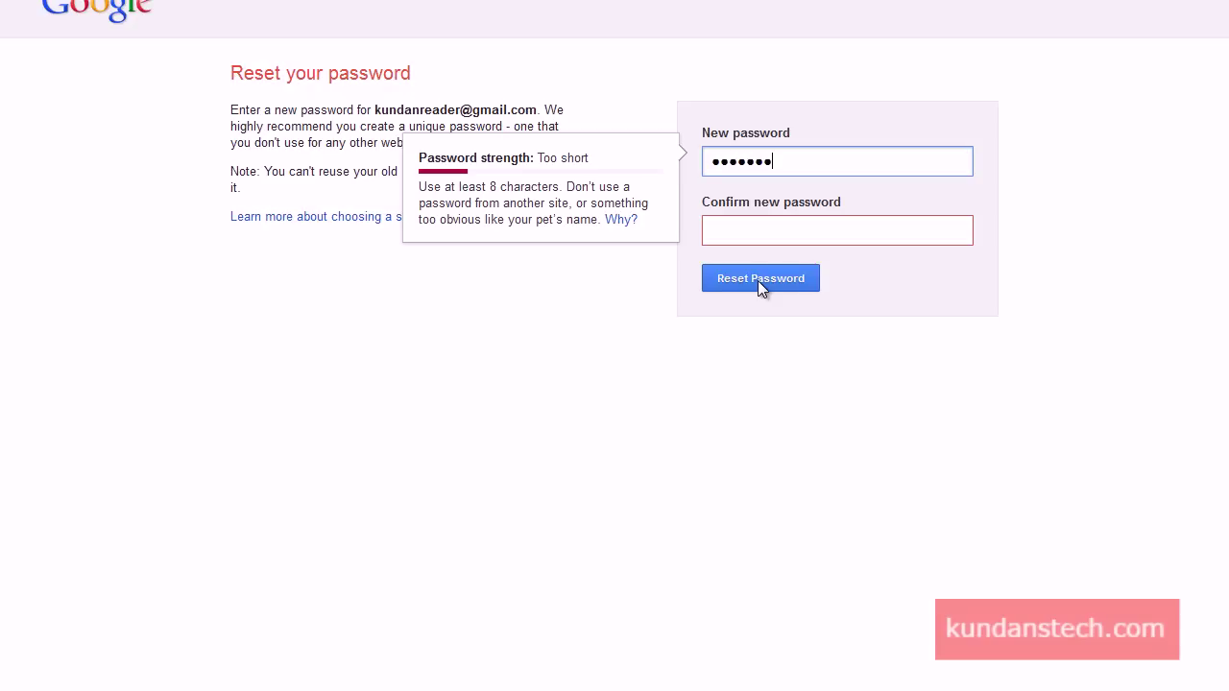
pyautogui.write('*')
pyautogui.press('Tab')
pyautogui.write('*****')
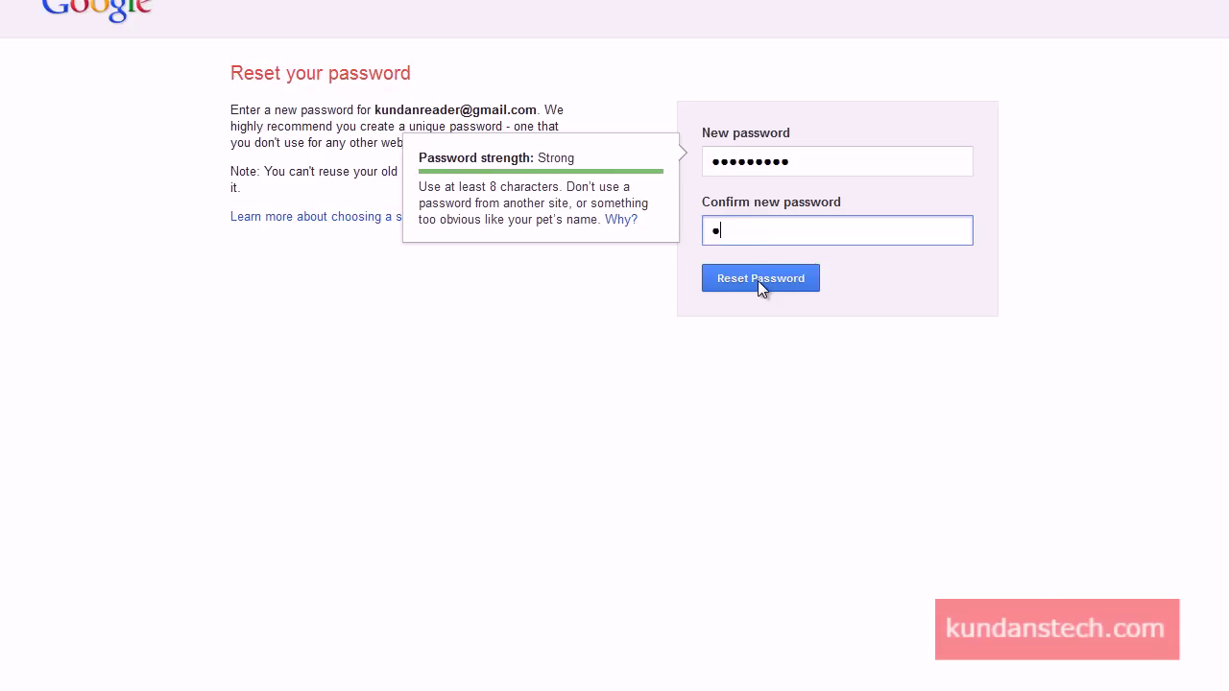
pyautogui.write('****')
pyautogui.click(758, 280)
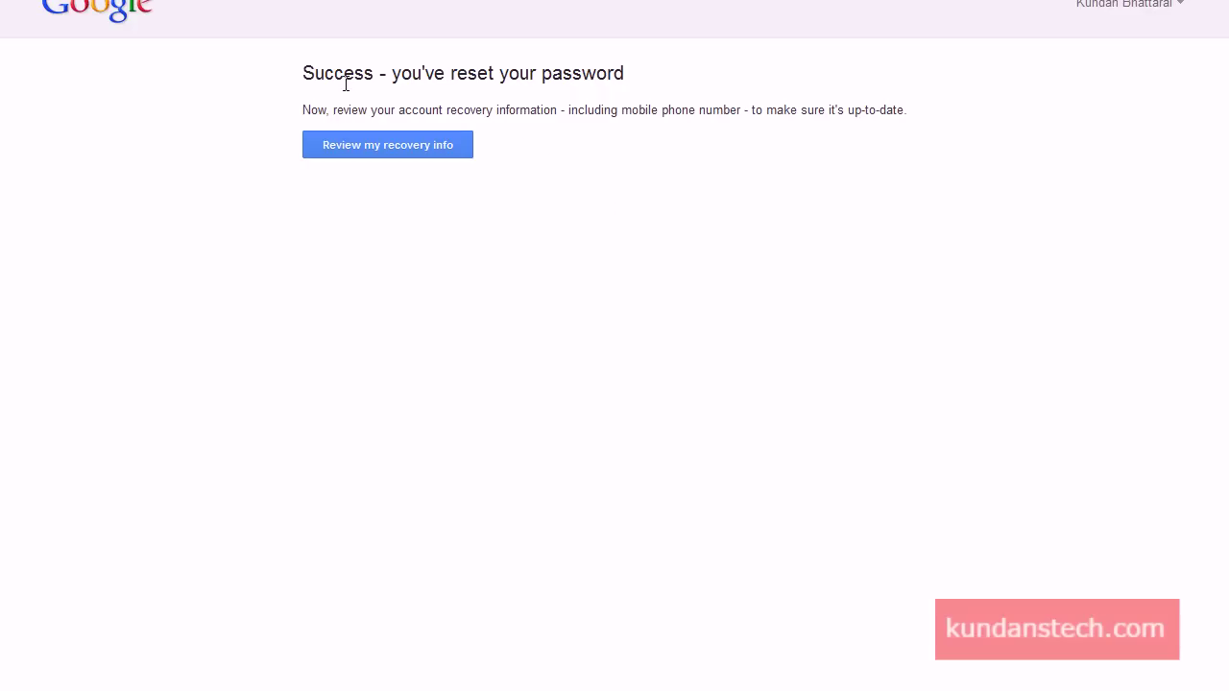
# - Review the account's recovery information, then bring up the account menu
pyautogui.click(386, 146)
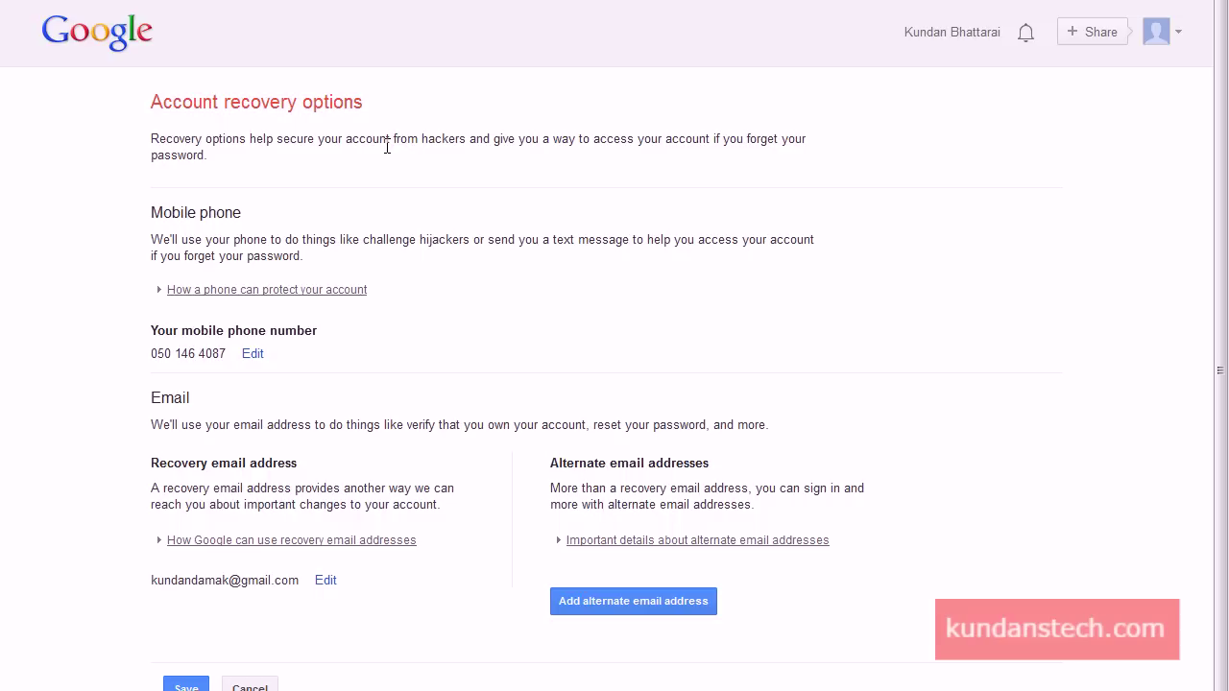
pyautogui.click(1183, 43)
# - Sign out and sign back in with the account's username and new password
pyautogui.click(1152, 236)
pyautogui.click(852, 158)
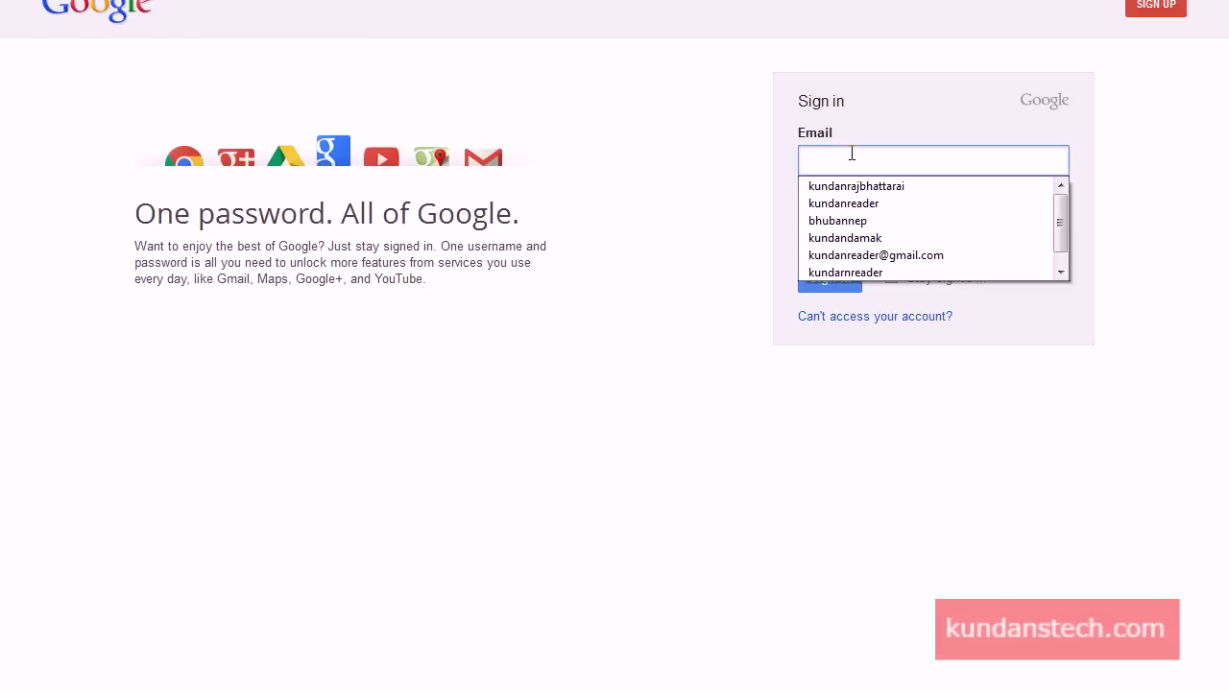
pyautogui.press('Escape')
pyautogui.press('Tab')
pyautogui.write('•••••••••')
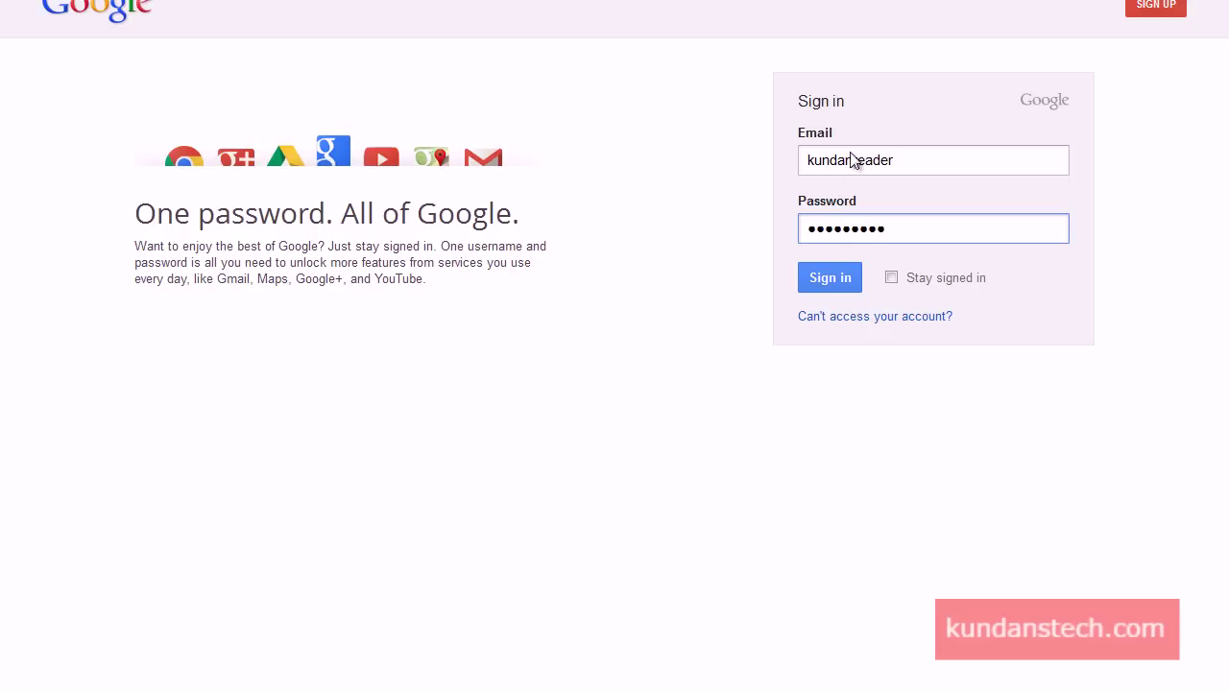
pyautogui.click(840, 287)
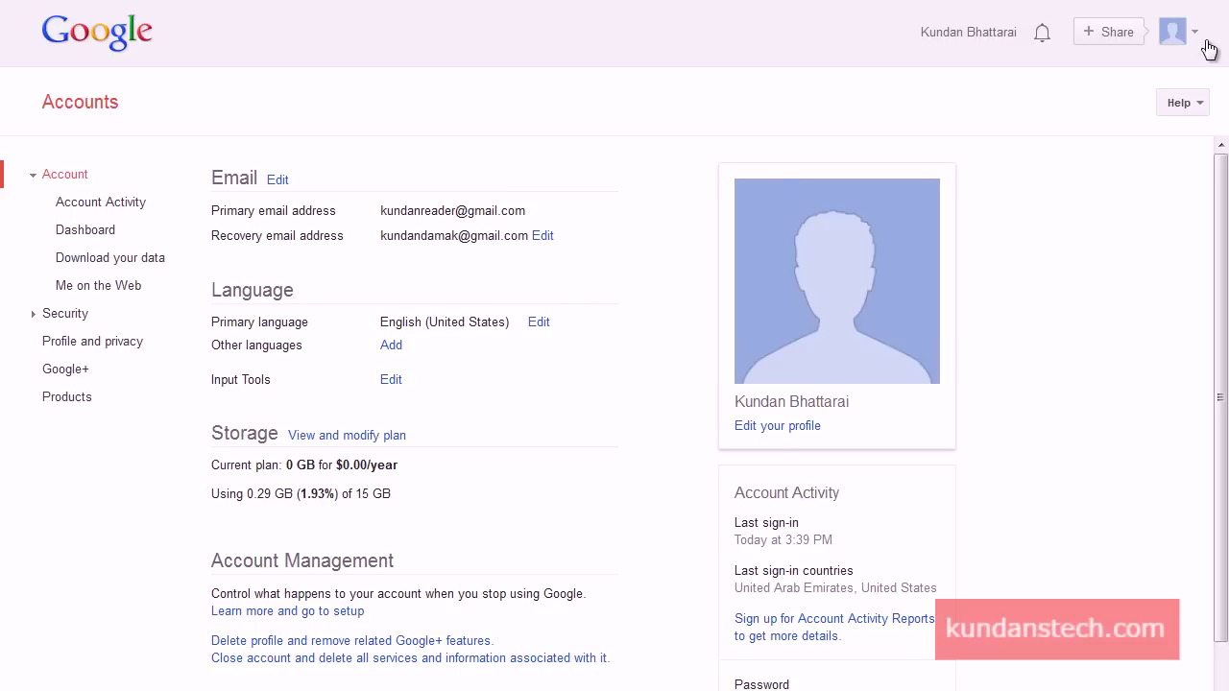
# - Sign out again and open the 'Can't access your account?' help link
pyautogui.click(1177, 34)
pyautogui.click(1158, 229)
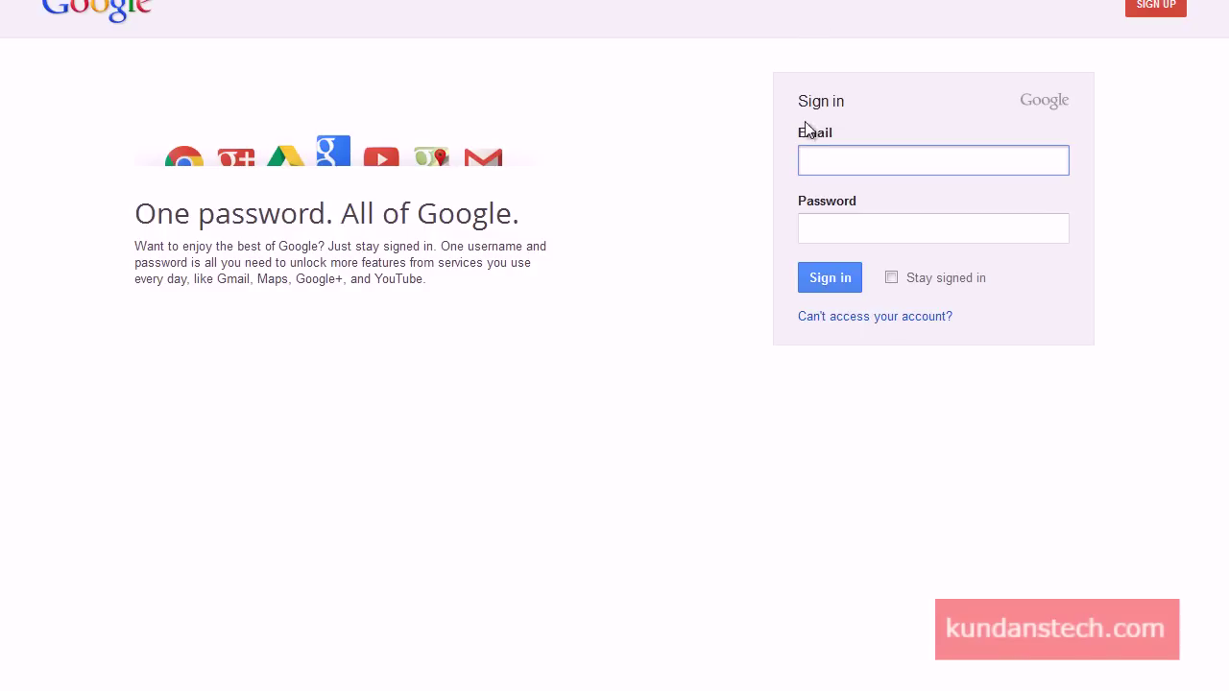
pyautogui.click(899, 323)
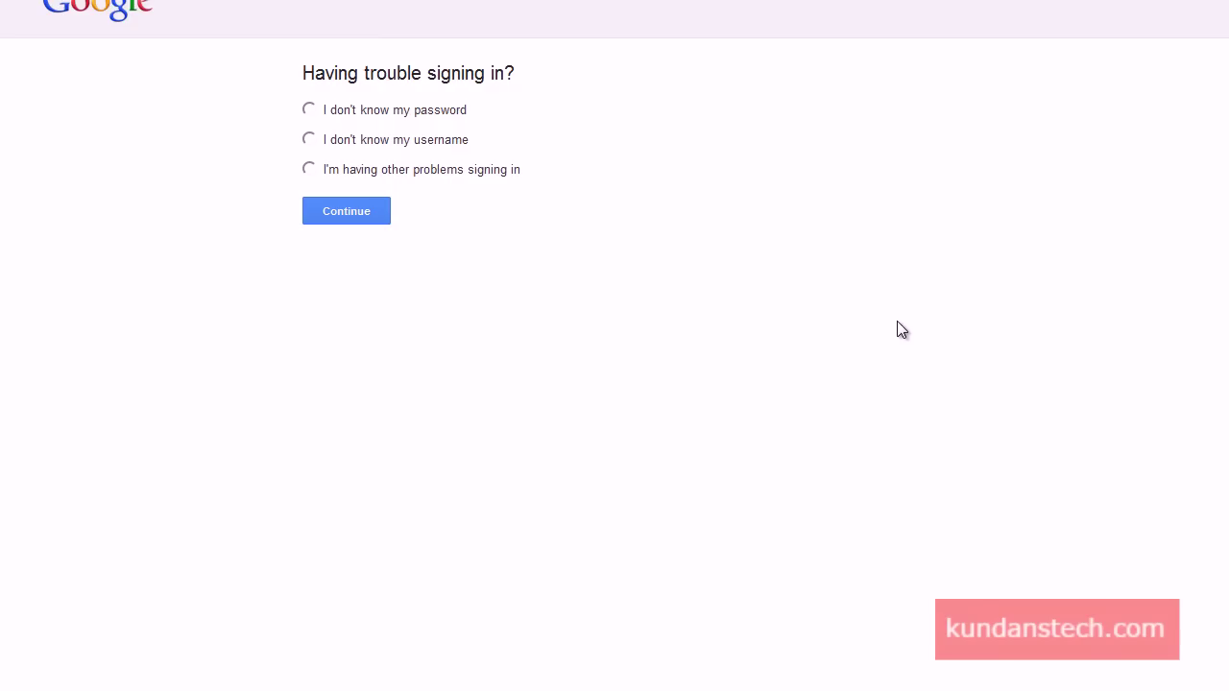
# - Choose 'I don't know my password' and fill in the full Gmail address from suggestions
pyautogui.click(309, 110)
pyautogui.click(356, 199)
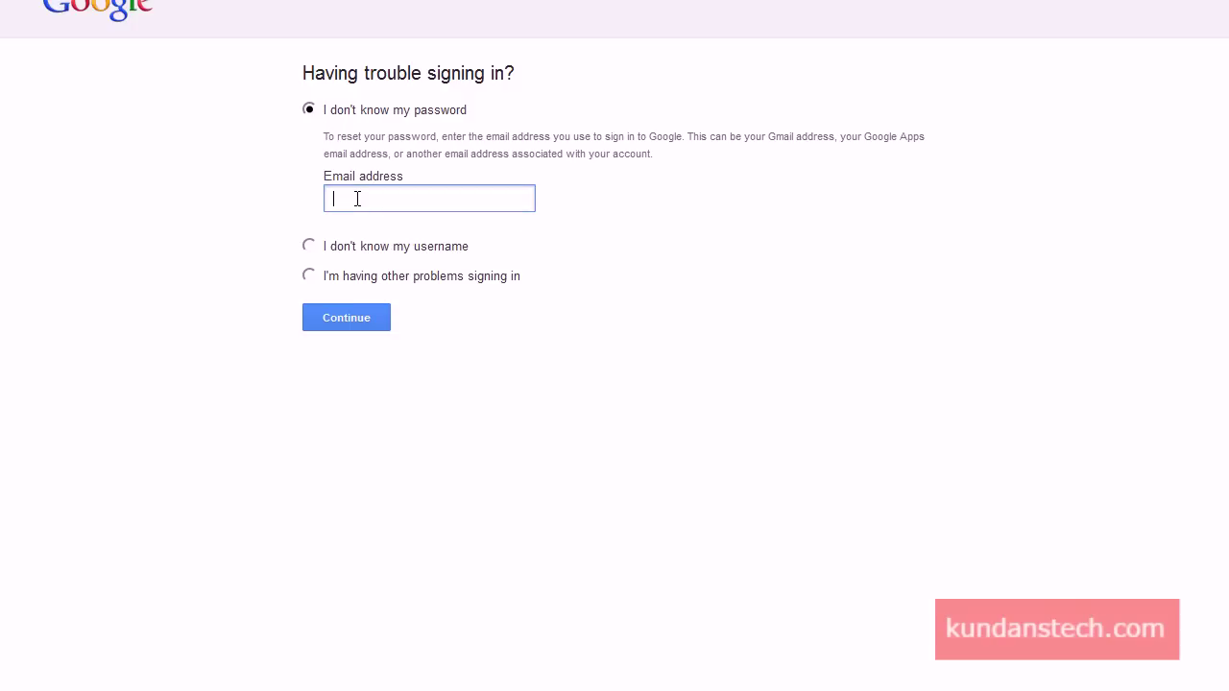
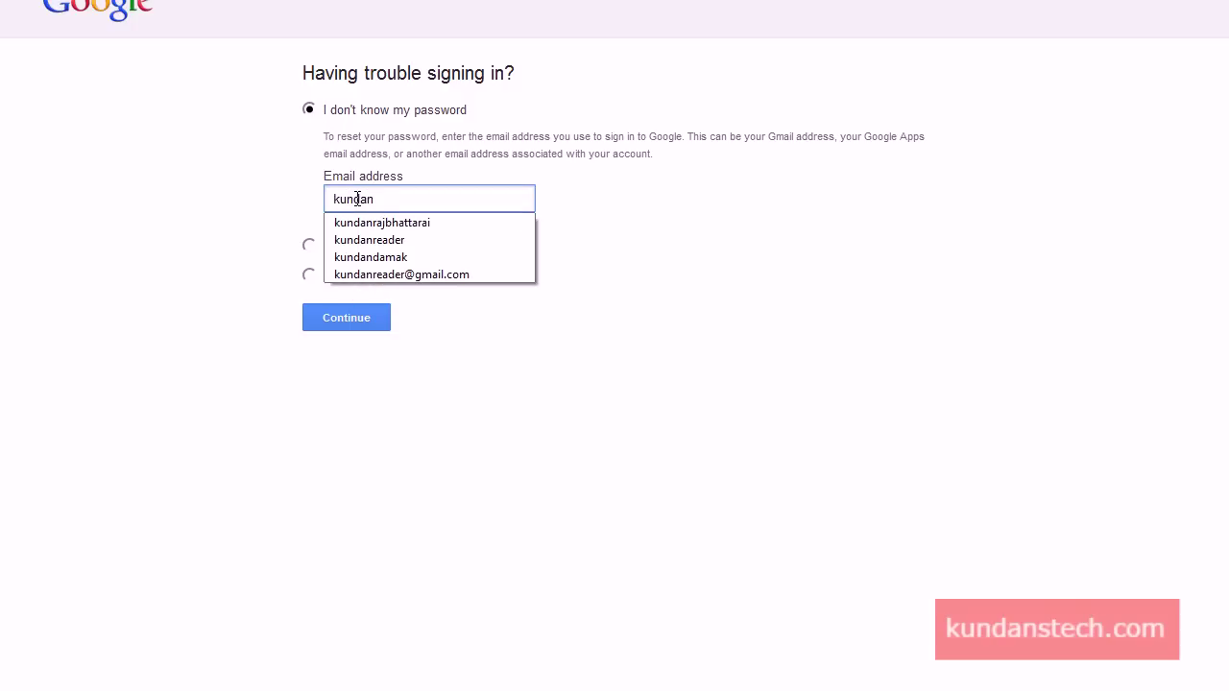
pyautogui.click(364, 236)
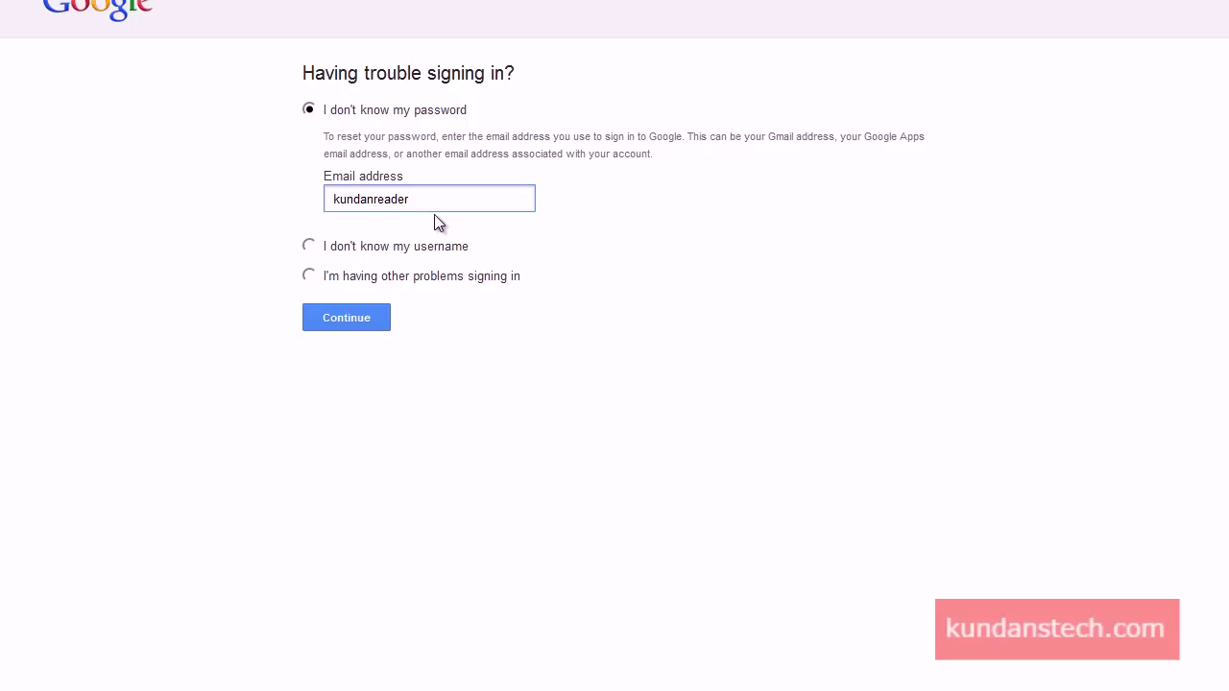
pyautogui.write('@g')
pyautogui.click(435, 222)
# - Submit the address, confirm the account, skip the old password, and choose recovery-email verification
pyautogui.click(346, 318)
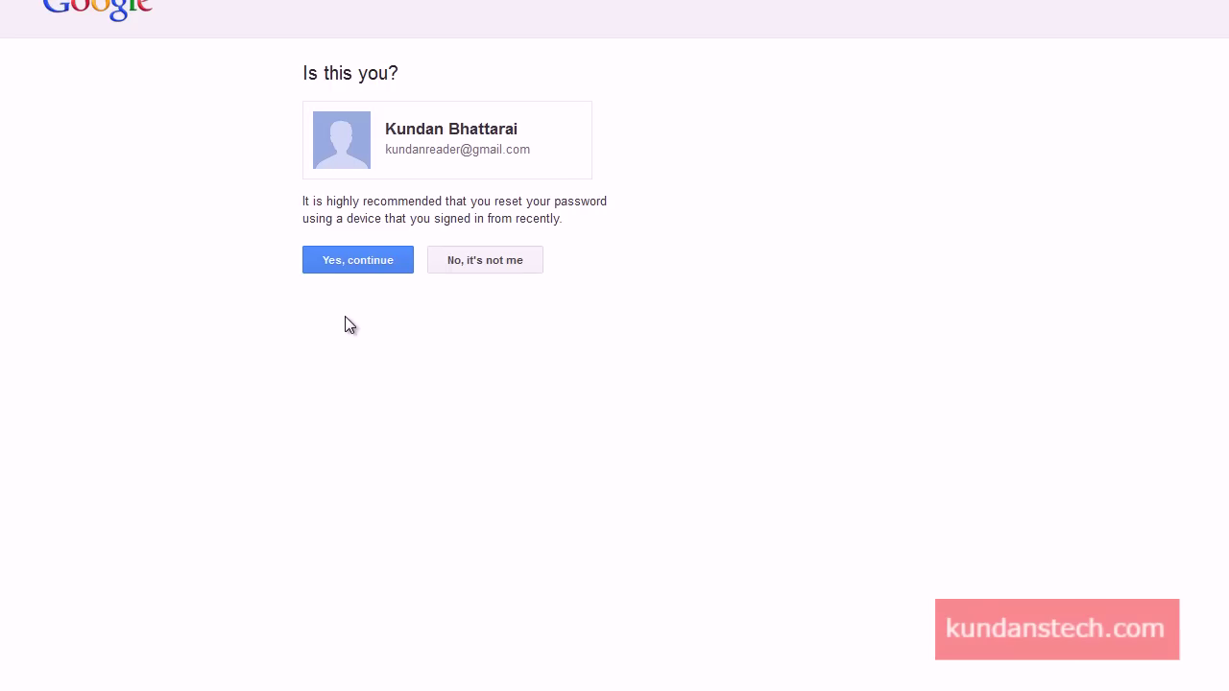
pyautogui.click(378, 257)
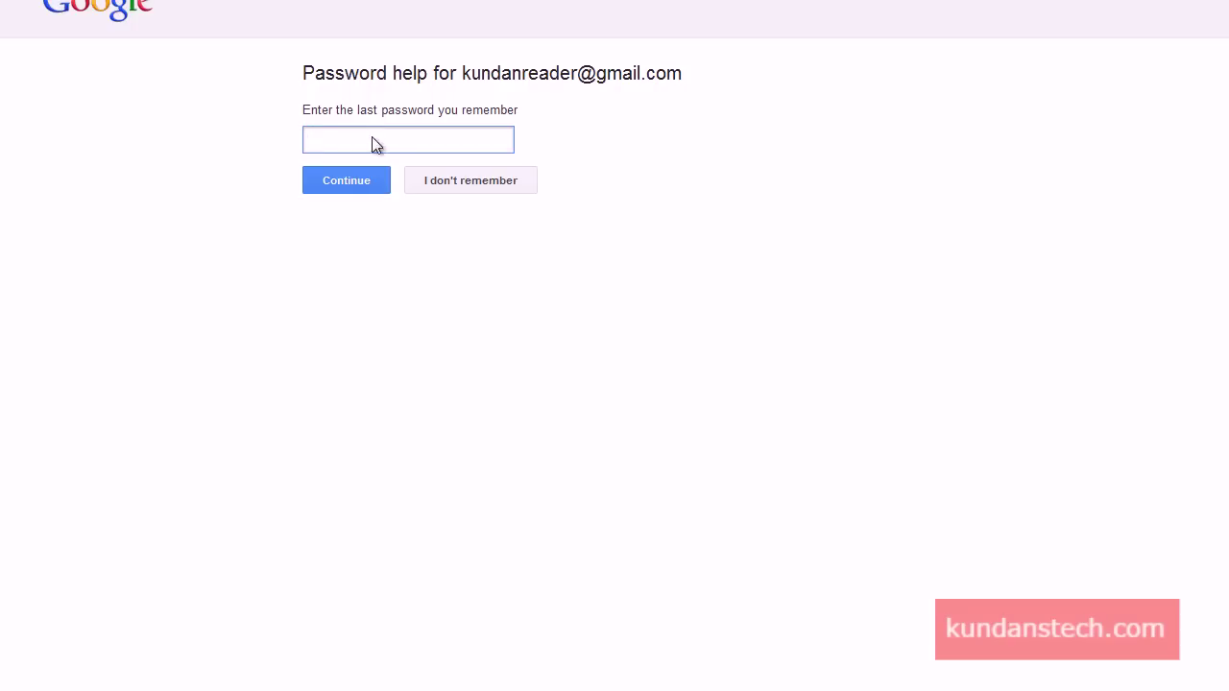
pyautogui.click(457, 180)
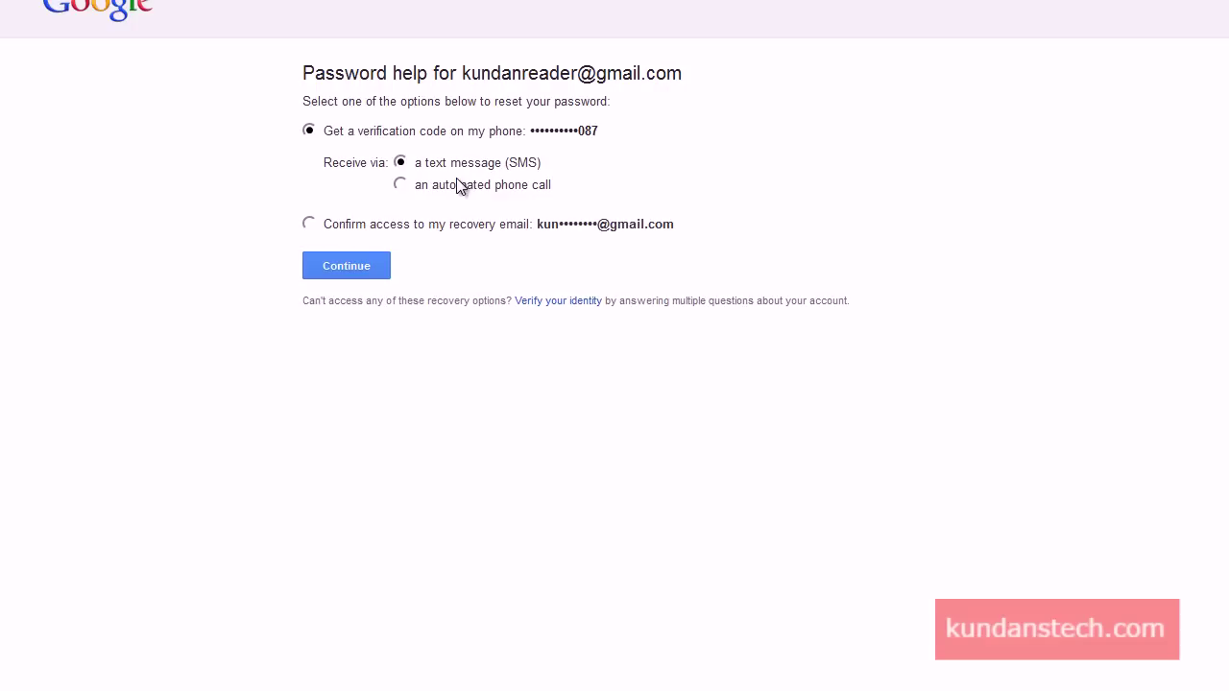
pyautogui.click(311, 227)
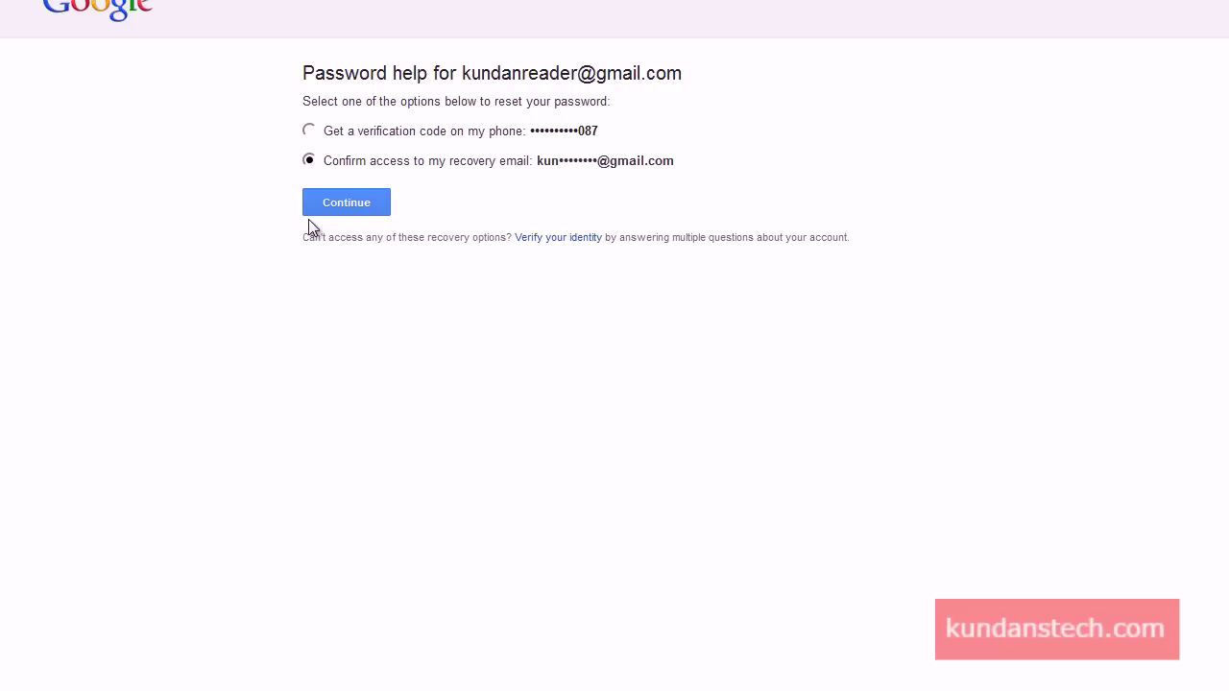
pyautogui.click(354, 201)
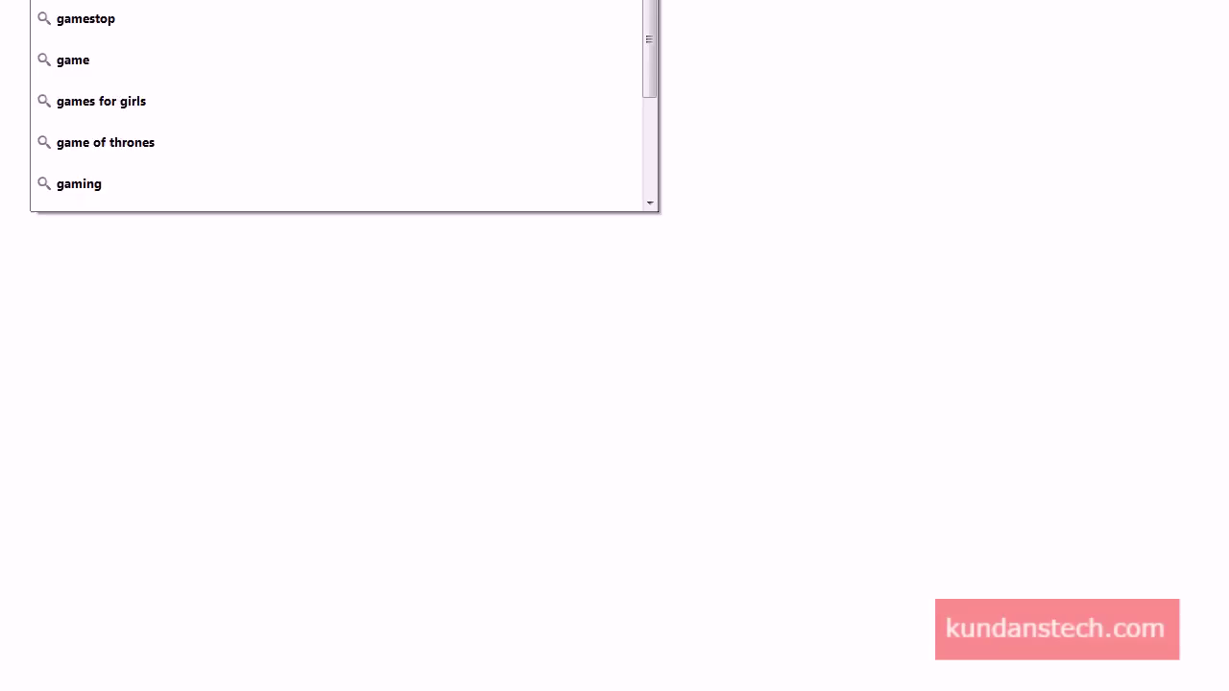
# - Go to the Gmail login page and sign in with the recovery account's username and password
pyautogui.press('BackSpace')
pyautogui.write('ma')
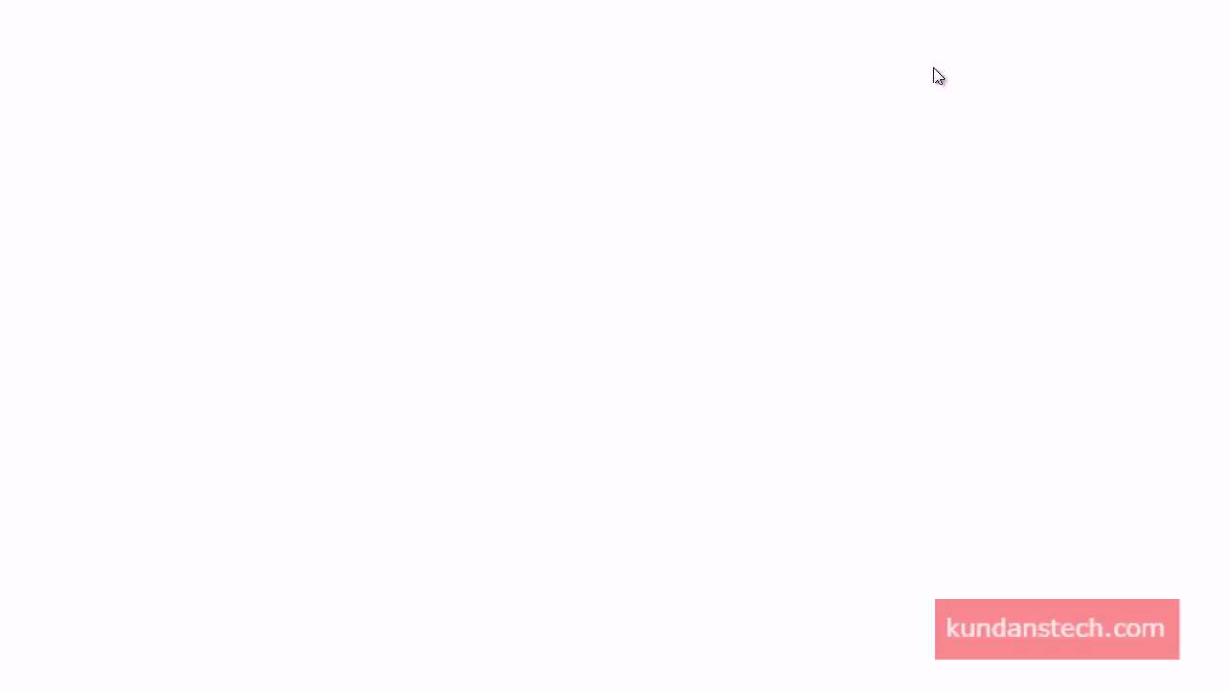
pyautogui.click(856, 159)
pyautogui.press('Tab')
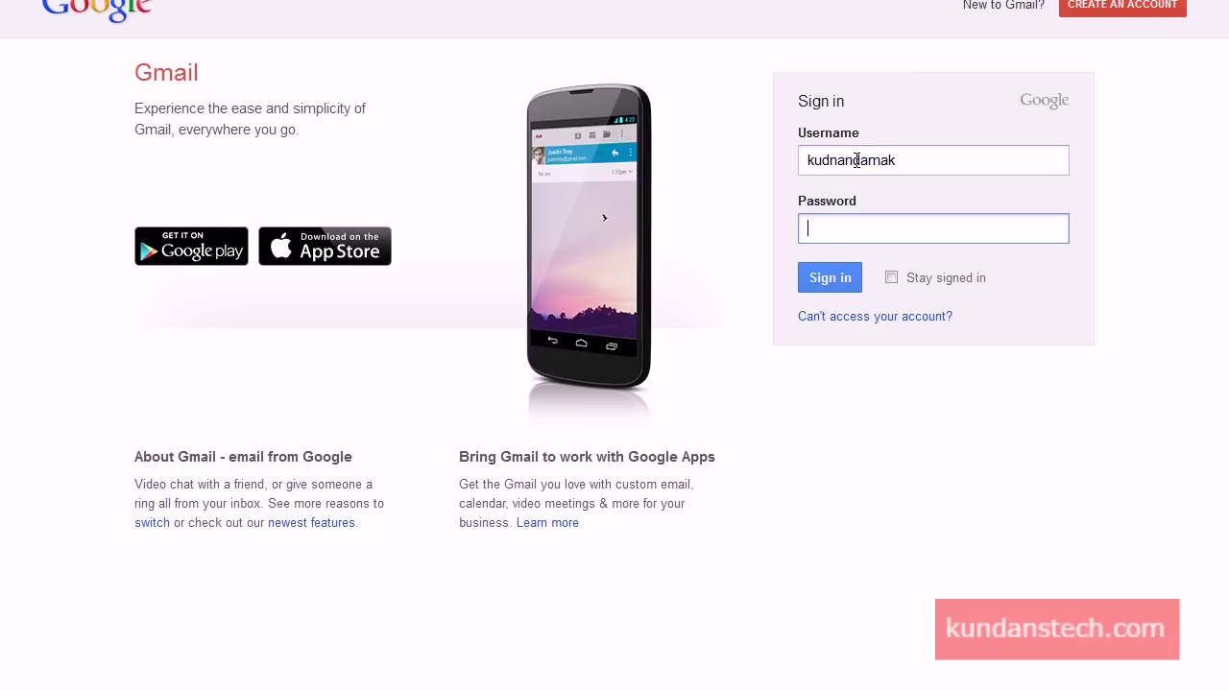
pyautogui.write('*********')
pyautogui.press('Return')
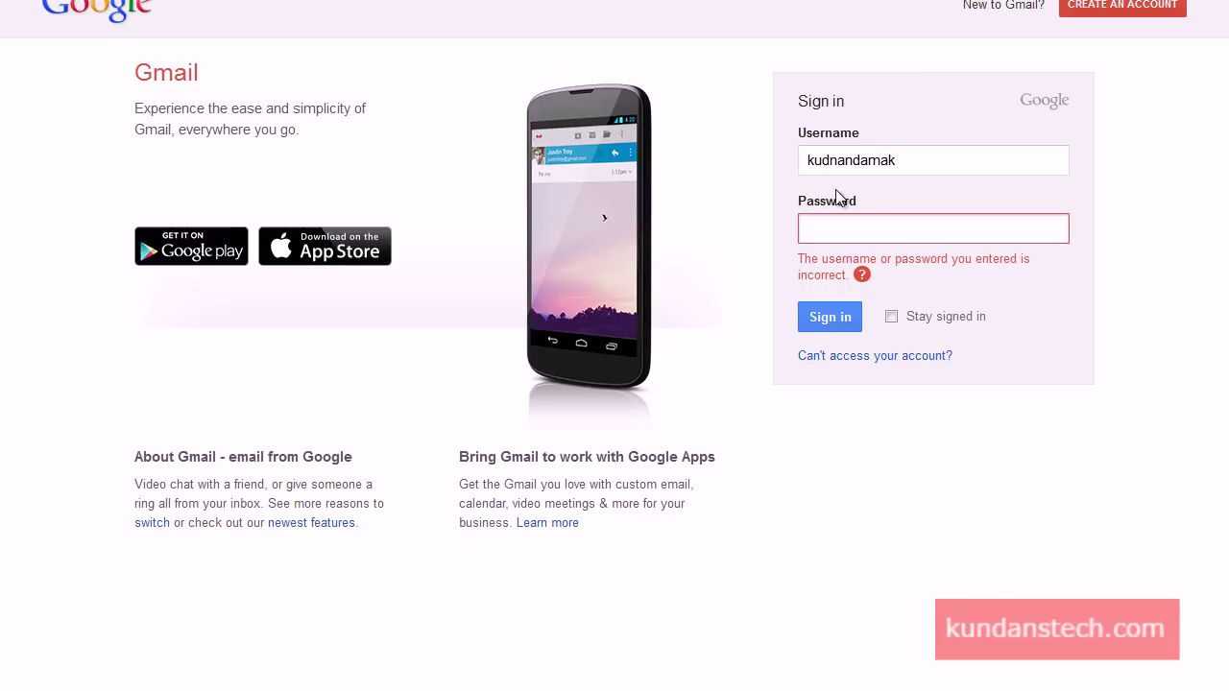
# - Correct the misspelled username, re-enter the account password, and sign in again
pyautogui.doubleClick(842, 162)
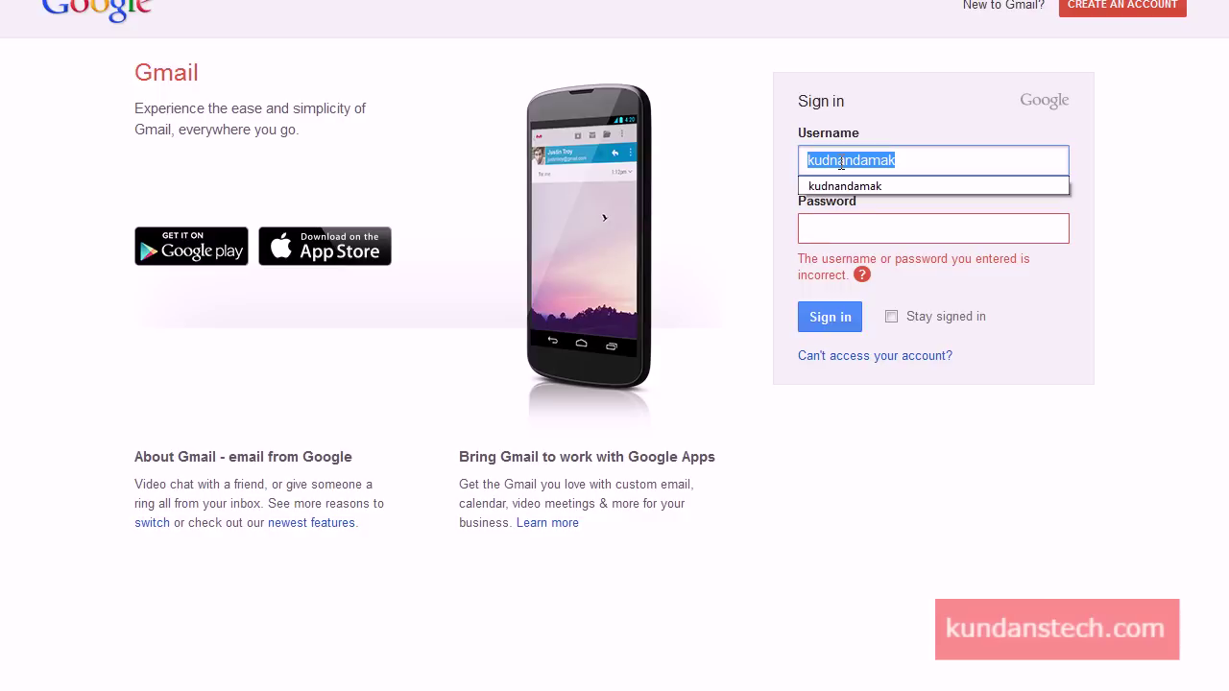
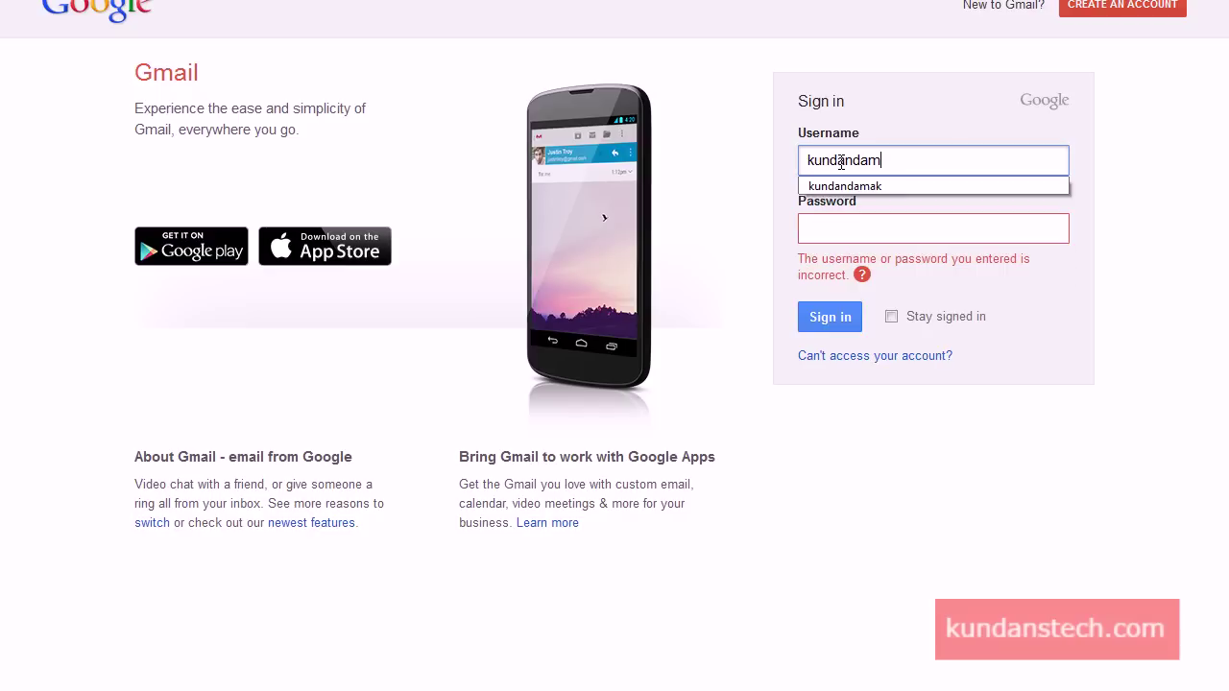
pyautogui.press('Tab')
pyautogui.write('•••••••')
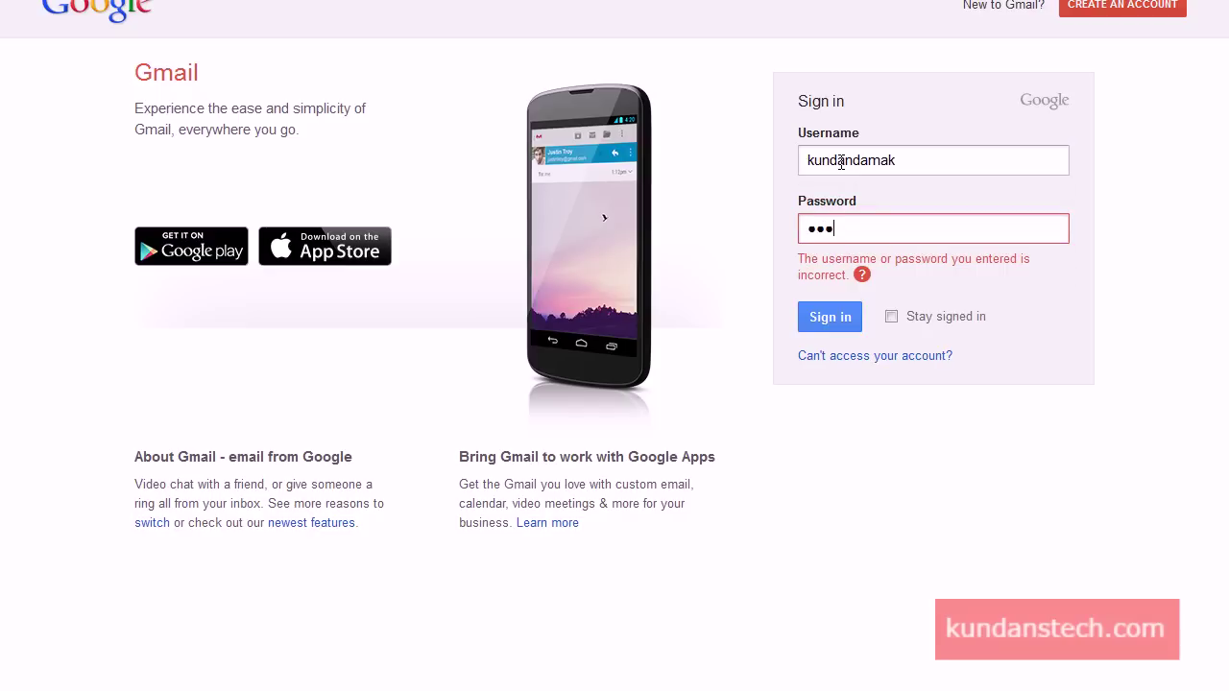
pyautogui.write('••')
pyautogui.press('Return')
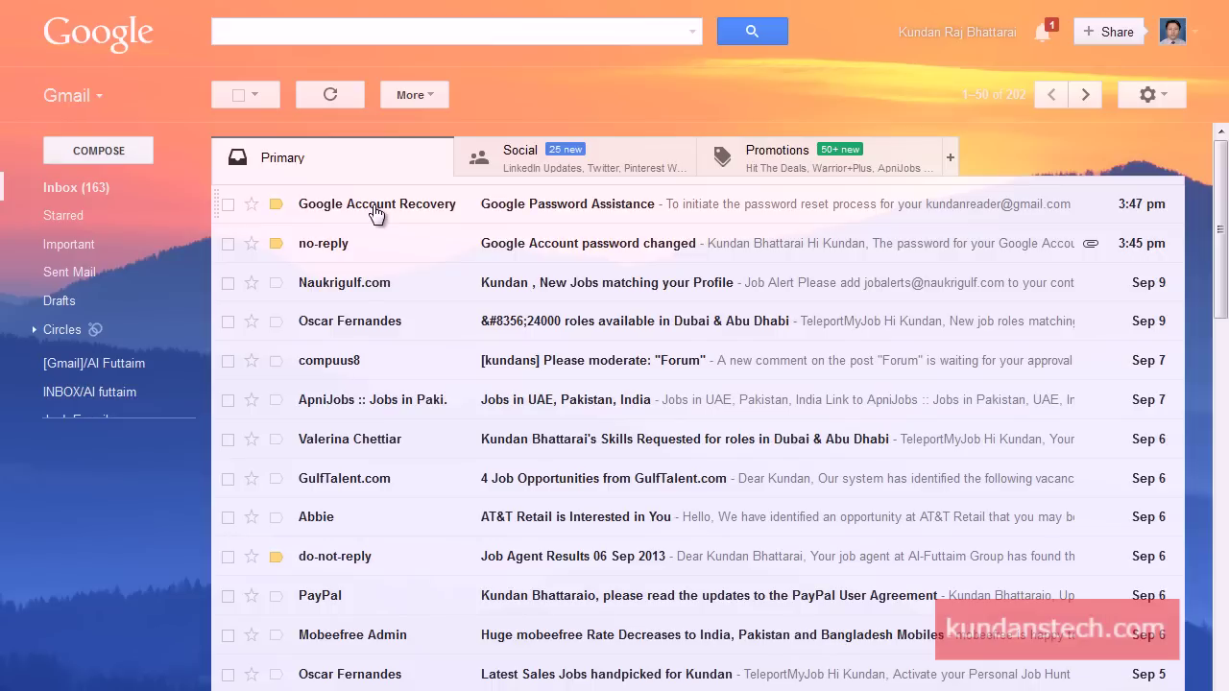
# - Open the Google Password Assistance email and follow its long password reset link
pyautogui.click(489, 207)
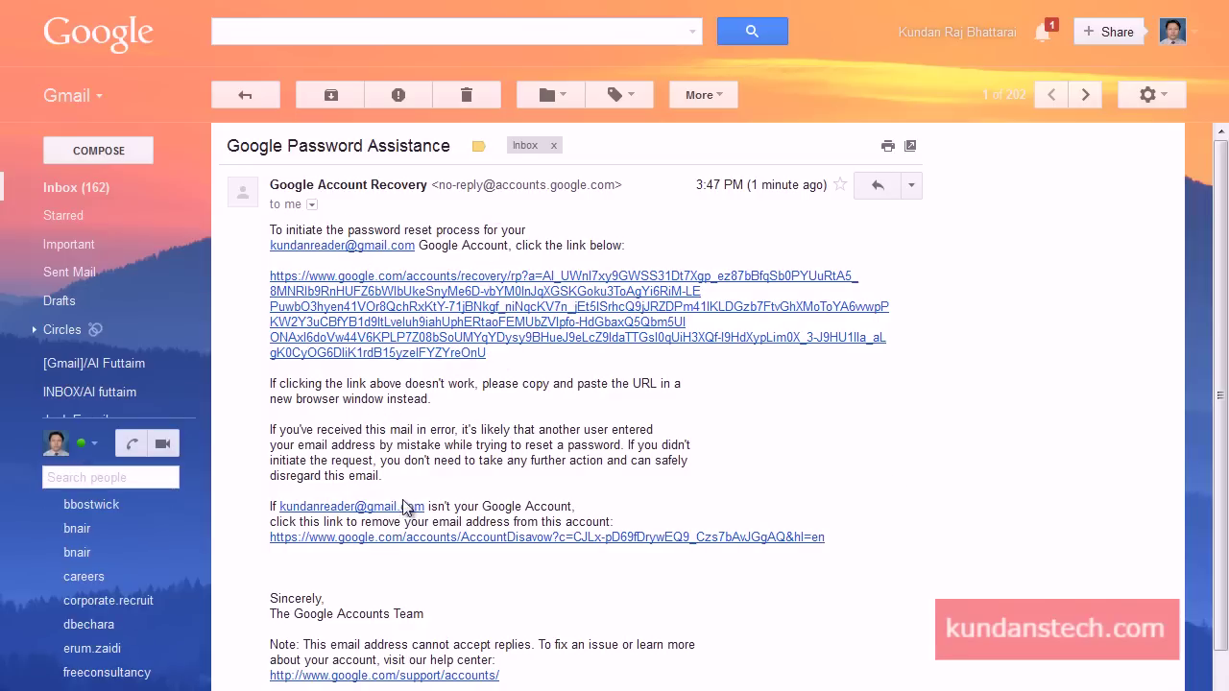
pyautogui.click(464, 323)
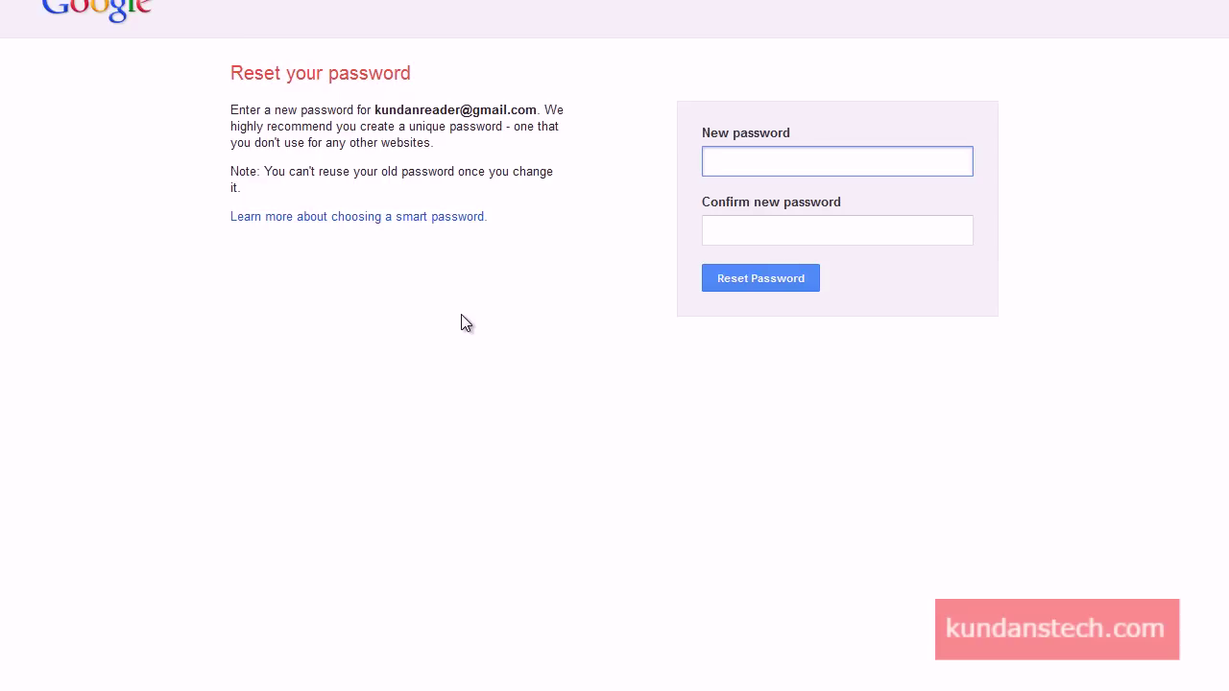
# - Enter and confirm a new password, then submit it with Reset Password
pyautogui.click(757, 168)
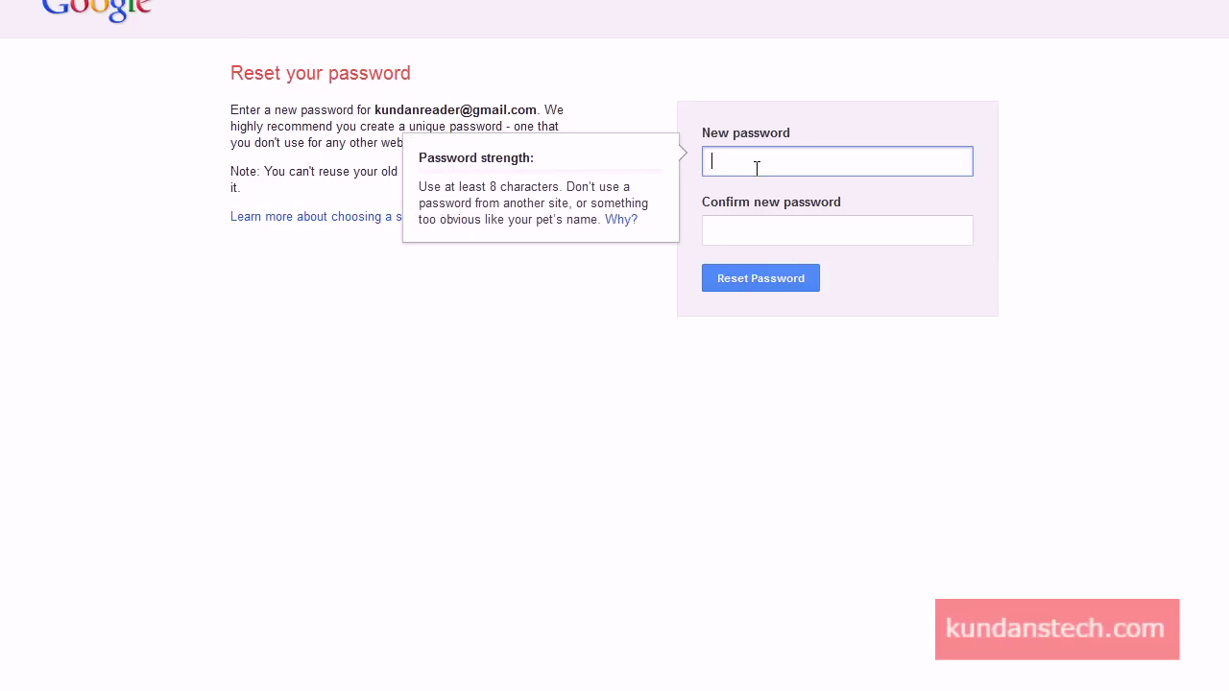
pyautogui.write('*********')
pyautogui.press('Tab')
pyautogui.write('***')
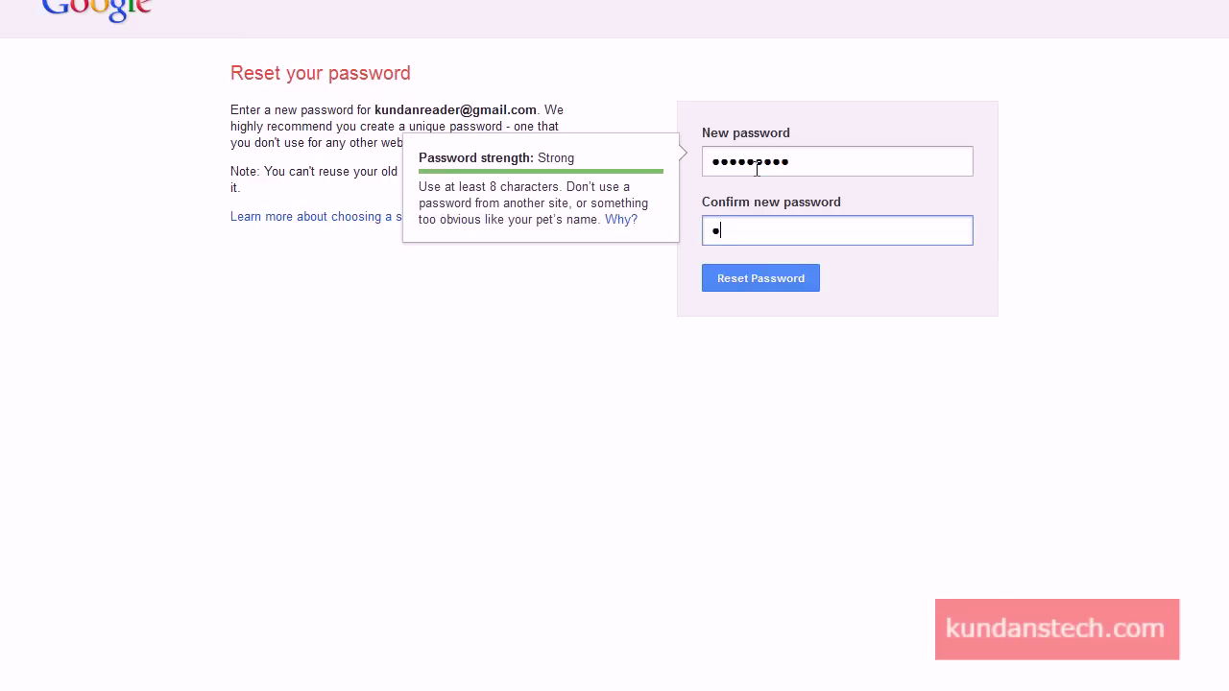
pyautogui.write('******')
pyautogui.click(754, 284)
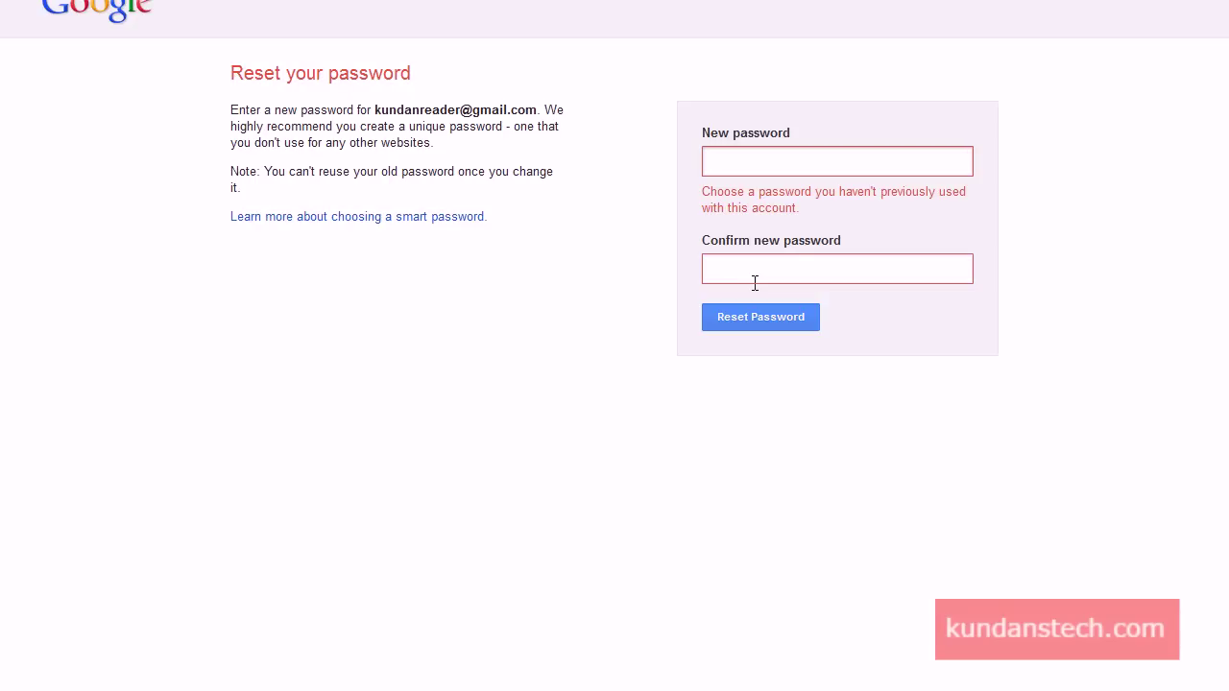
# - After the reuse error, enter a different strong password in both fields
pyautogui.write('••••••')
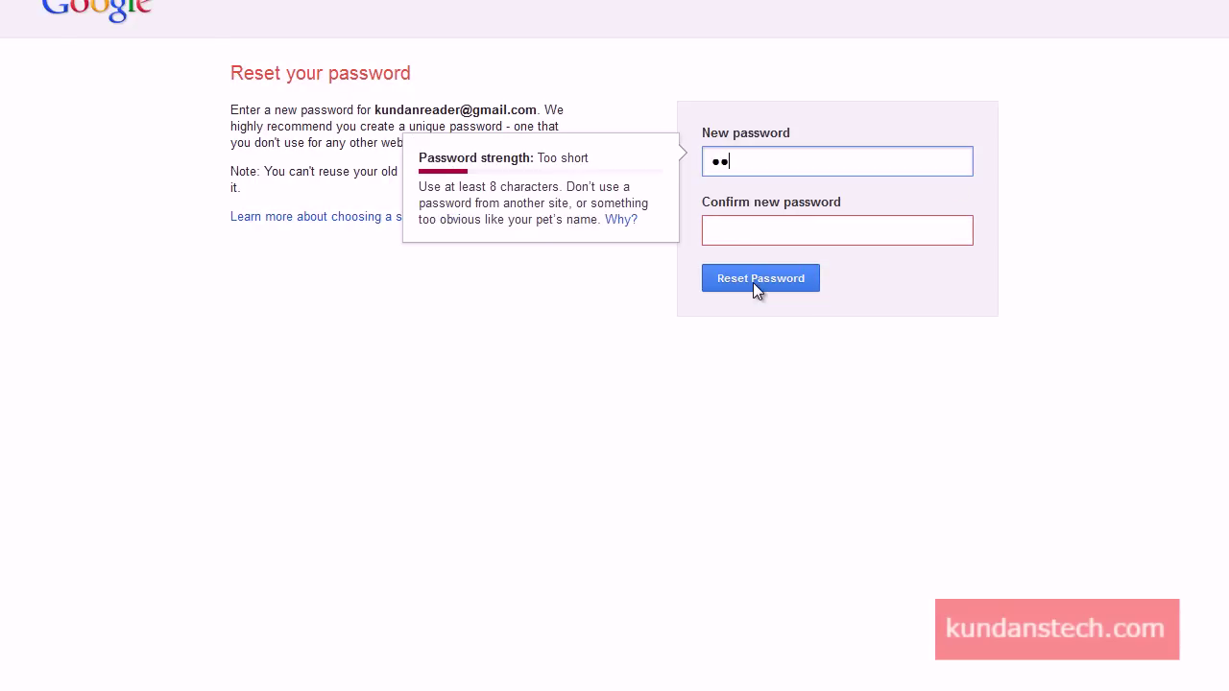
pyautogui.write('••••')
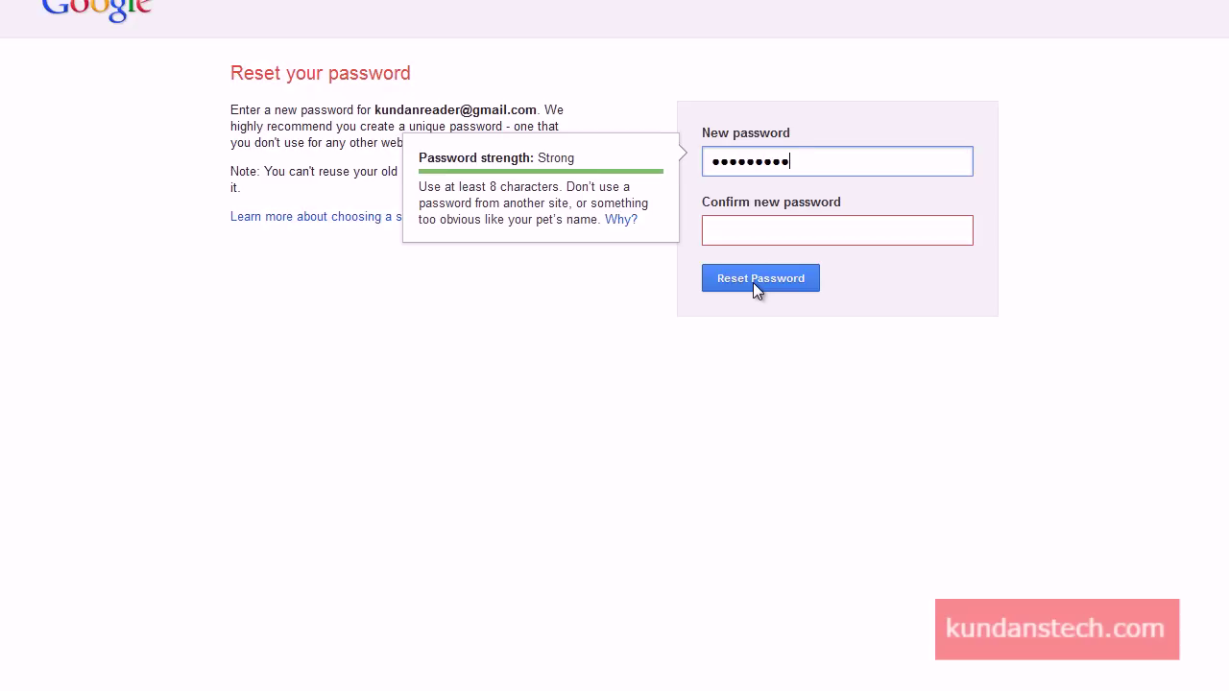
pyautogui.press('Tab')
pyautogui.write('••••••')
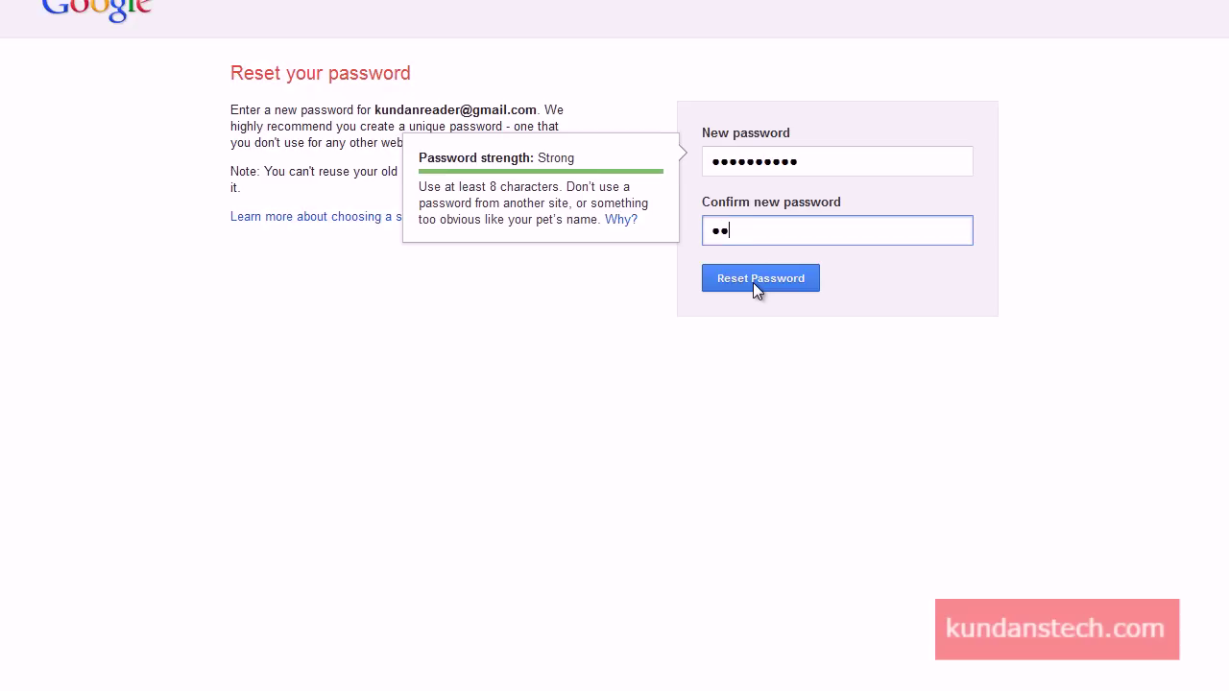
pyautogui.write('••••')
# - Submit the new password, then choose Review my recovery info on the Success page
pyautogui.click(753, 280)
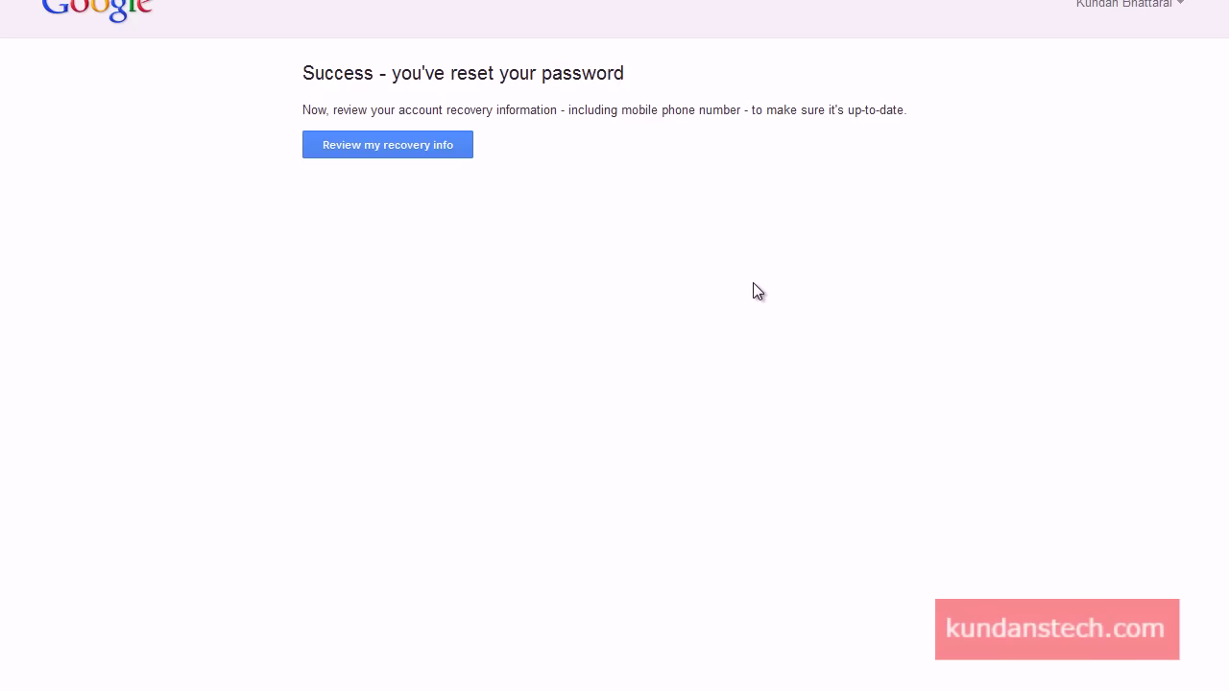
pyautogui.click(382, 148)
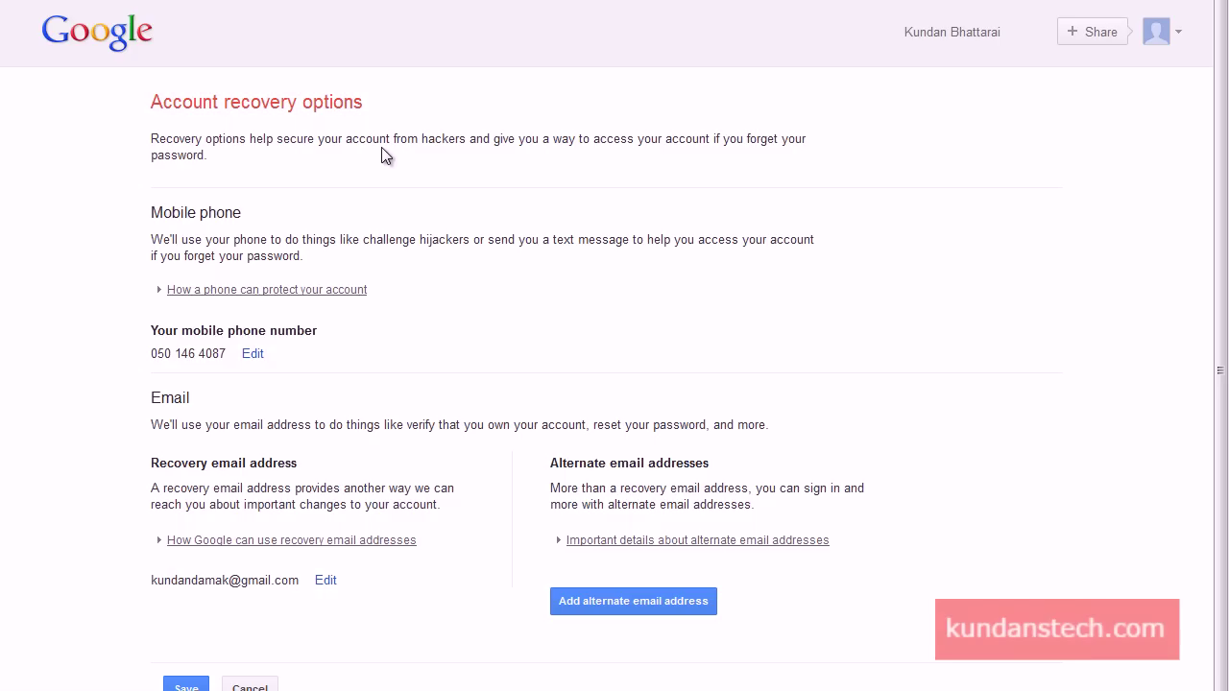